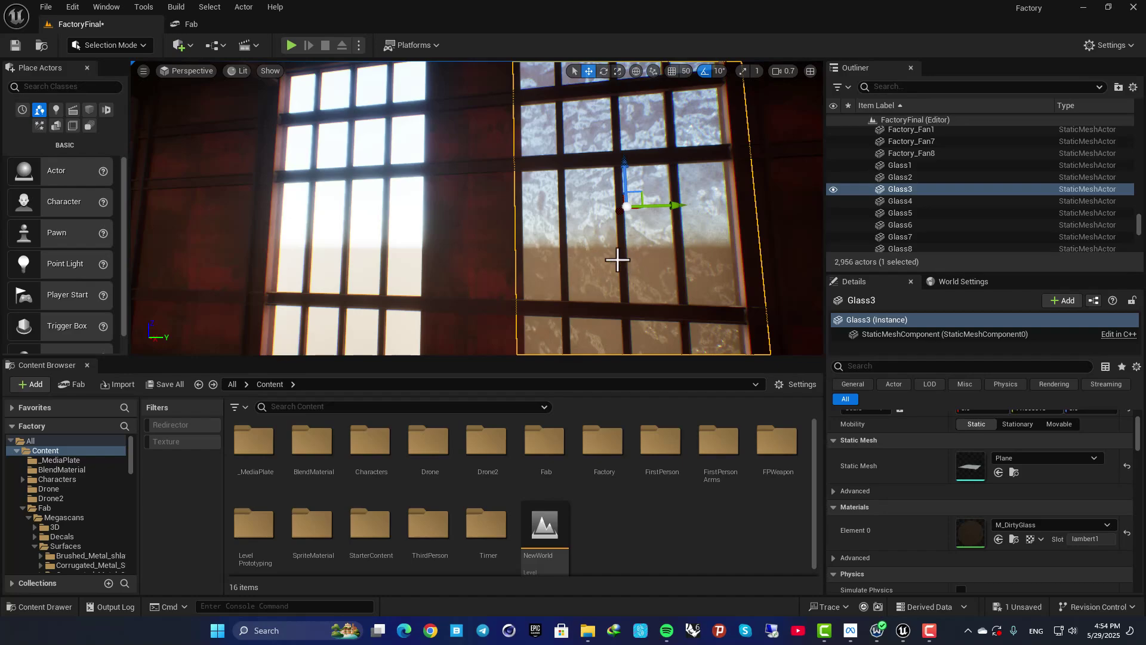
- Examine the dirty glass on the Glass3 window and compare it with the clear window beside it from inside the factory
{"action": "right_click_drag", "start_coordinate": [593, 257], "coordinate": [641, 258]}
{"action": "right_click_drag", "start_coordinate": [499, 165], "coordinate": [514, 169]}
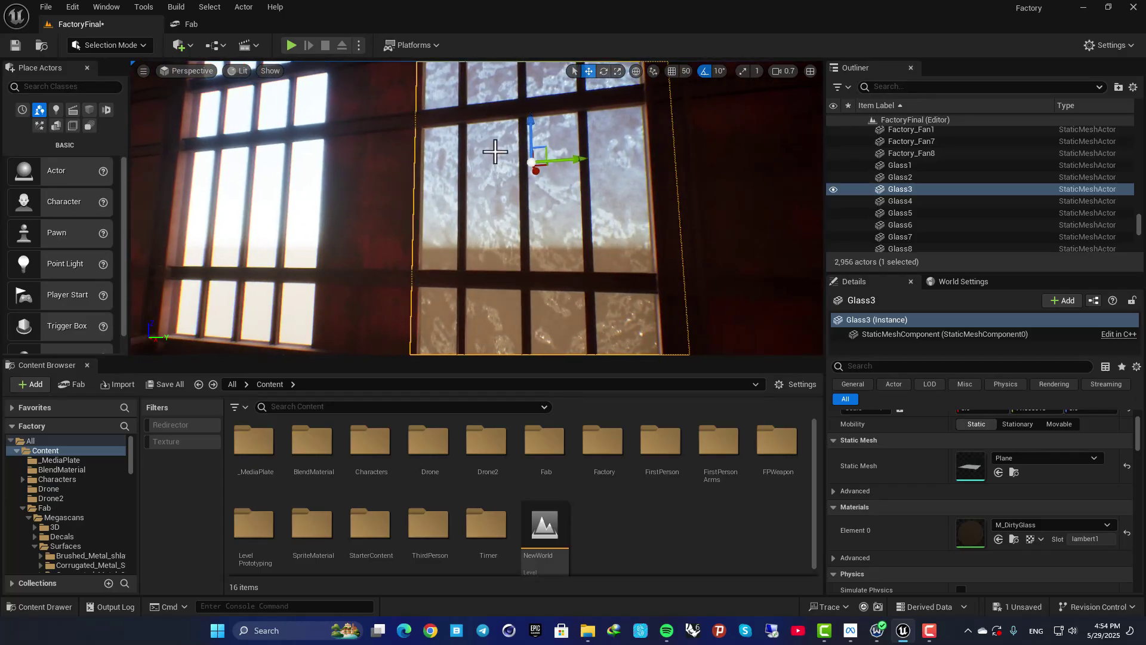
{"action": "right_click_drag", "start_coordinate": [507, 203], "coordinate": [391, 204]}
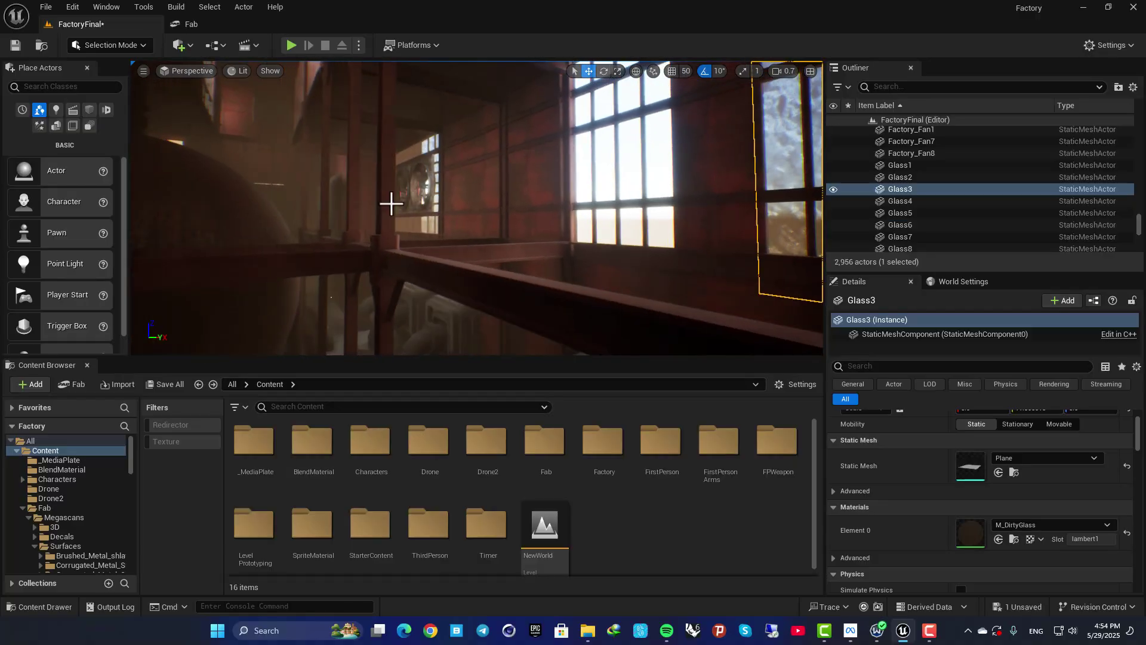
{"action": "right_click_drag", "start_coordinate": [441, 172], "coordinate": [457, 121]}
{"action": "right_click_drag", "start_coordinate": [533, 241], "coordinate": [570, 262]}
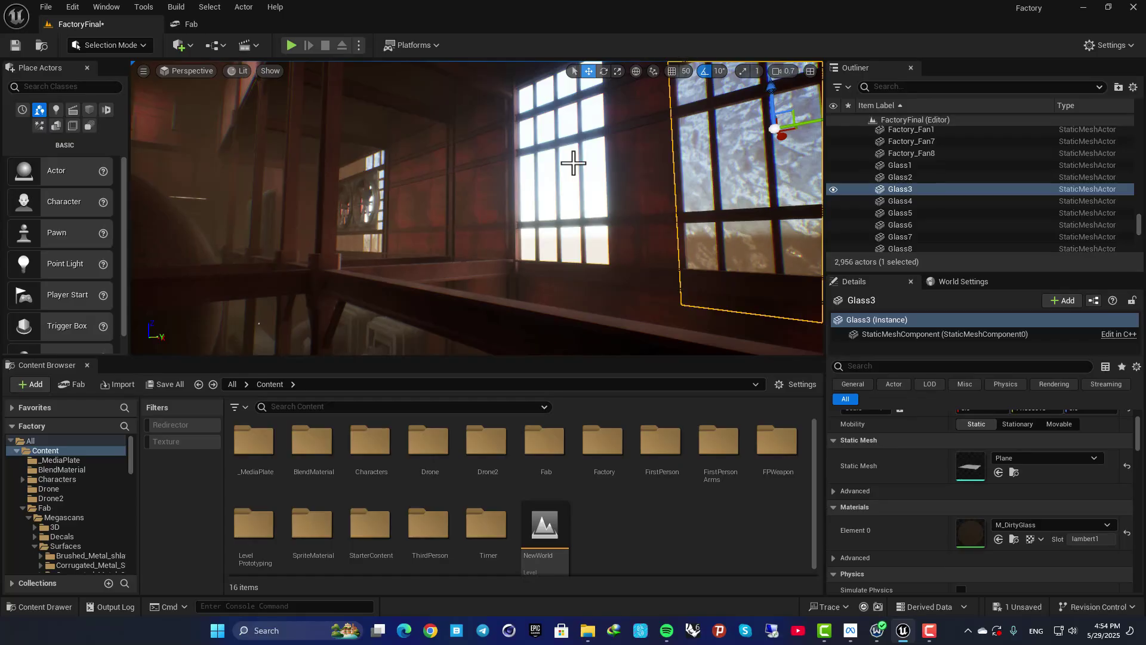
{"action": "right_click_drag", "start_coordinate": [463, 233], "coordinate": [475, 303]}
{"action": "right_click_drag", "start_coordinate": [504, 231], "coordinate": [528, 206]}
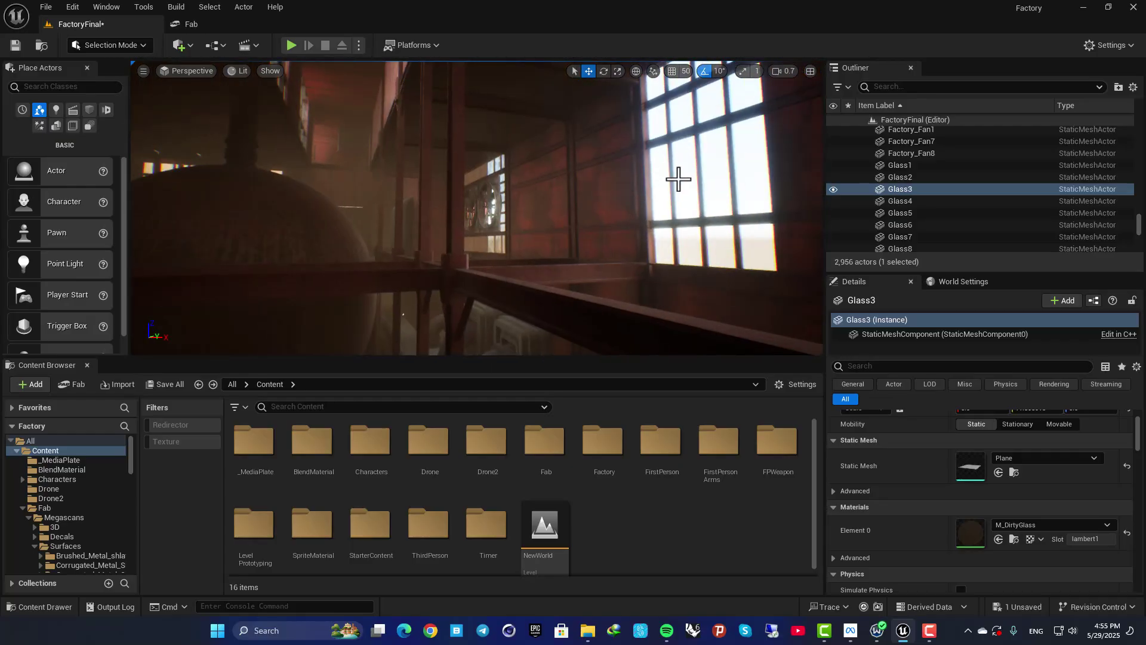
{"action": "mouse_move", "coordinate": [678, 177]}
{"action": "right_mouse_down"}
{"action": "mouse_move", "coordinate": [743, 194]}
{"action": "mouse_move", "coordinate": [671, 192]}
{"action": "right_mouse_up"}
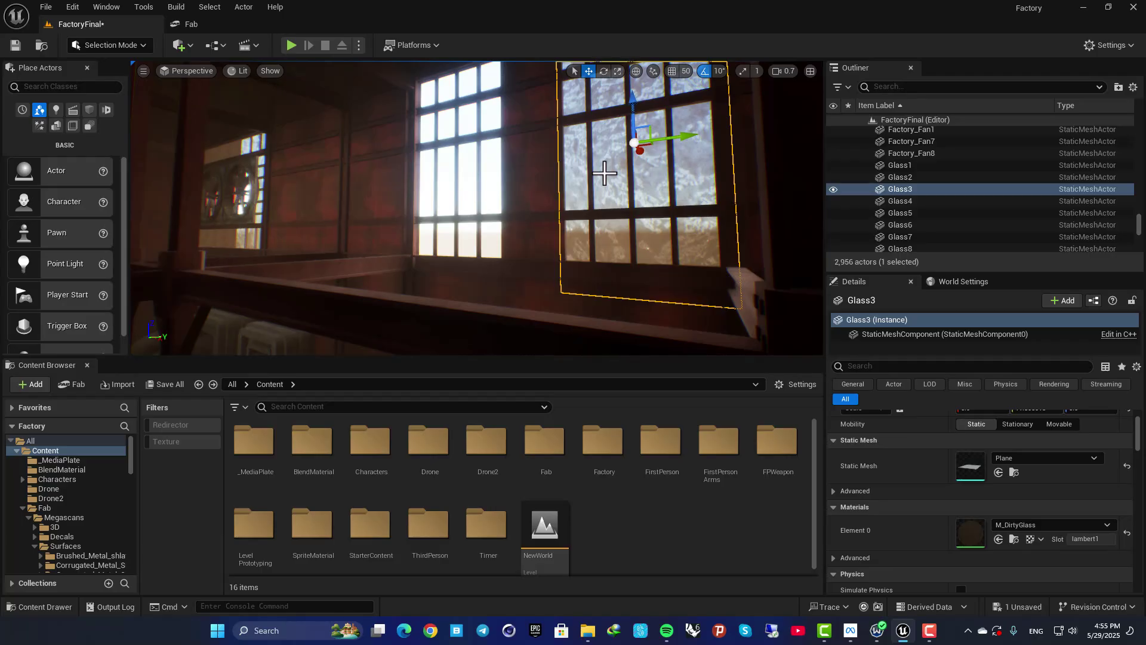
{"action": "right_click_drag", "start_coordinate": [604, 173], "coordinate": [514, 174]}
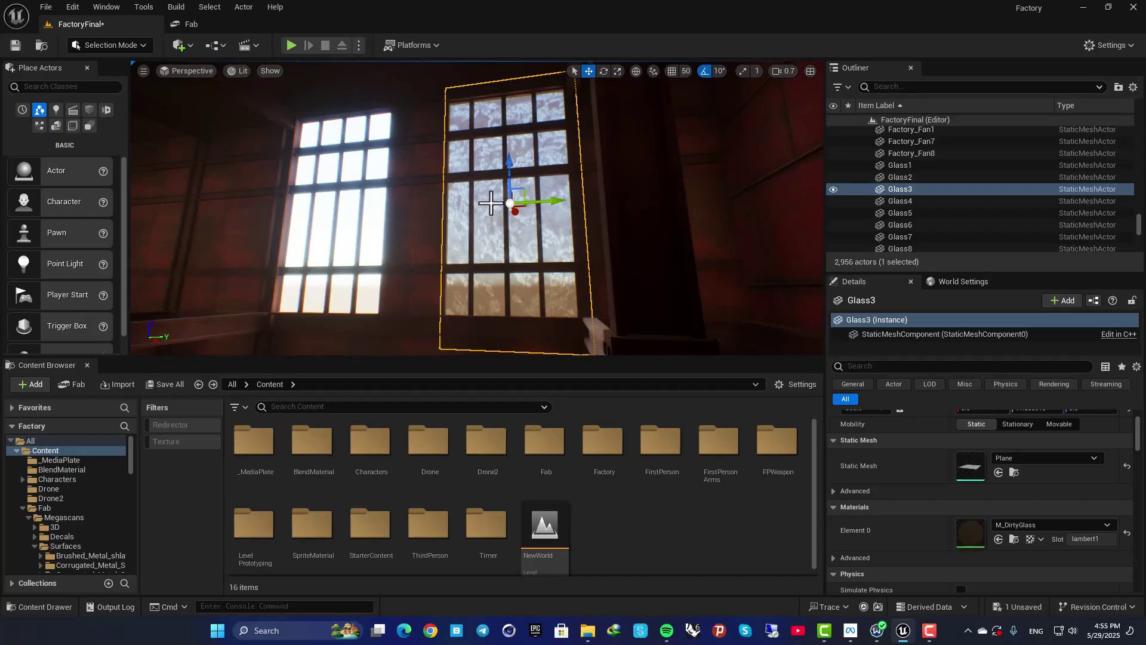
{"action": "key", "text": "w"}
{"action": "mouse_move", "coordinate": [491, 203]}
{"action": "right_mouse_down"}
{"action": "mouse_move", "coordinate": [480, 197]}
{"action": "mouse_move", "coordinate": [491, 234]}
{"action": "mouse_move", "coordinate": [498, 192]}
{"action": "right_mouse_up"}
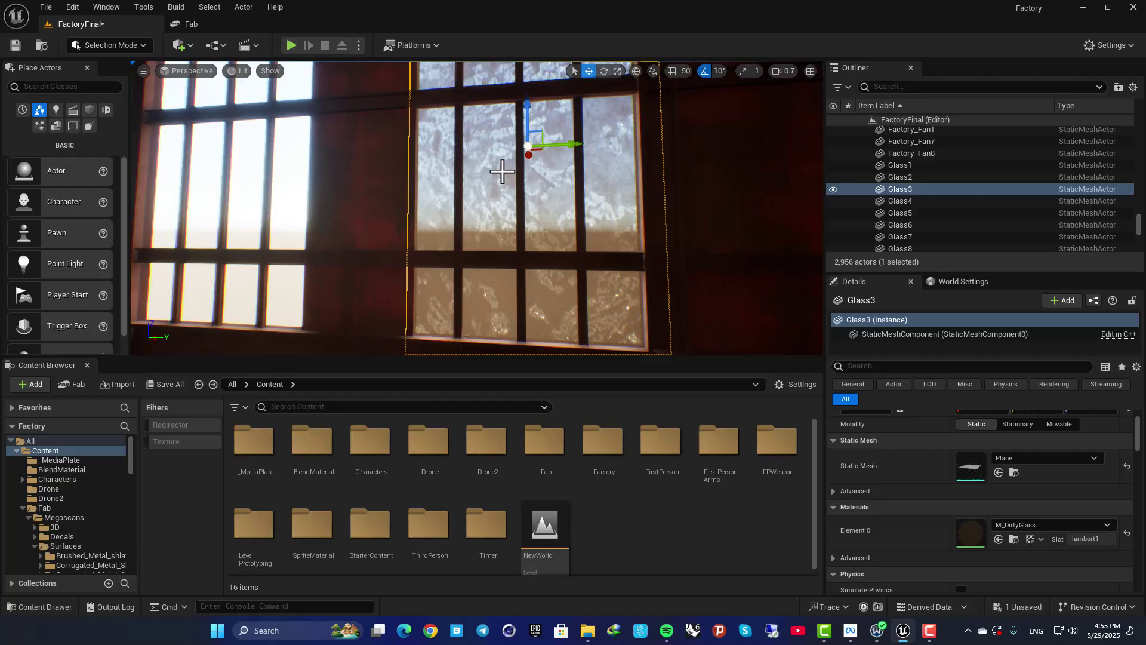
{"action": "mouse_move", "coordinate": [499, 192]}
{"action": "right_mouse_down"}
{"action": "mouse_move", "coordinate": [417, 173]}
{"action": "mouse_move", "coordinate": [454, 155]}
{"action": "mouse_move", "coordinate": [490, 179]}
{"action": "mouse_move", "coordinate": [489, 203]}
{"action": "right_mouse_up"}
{"action": "key", "text": "a"}
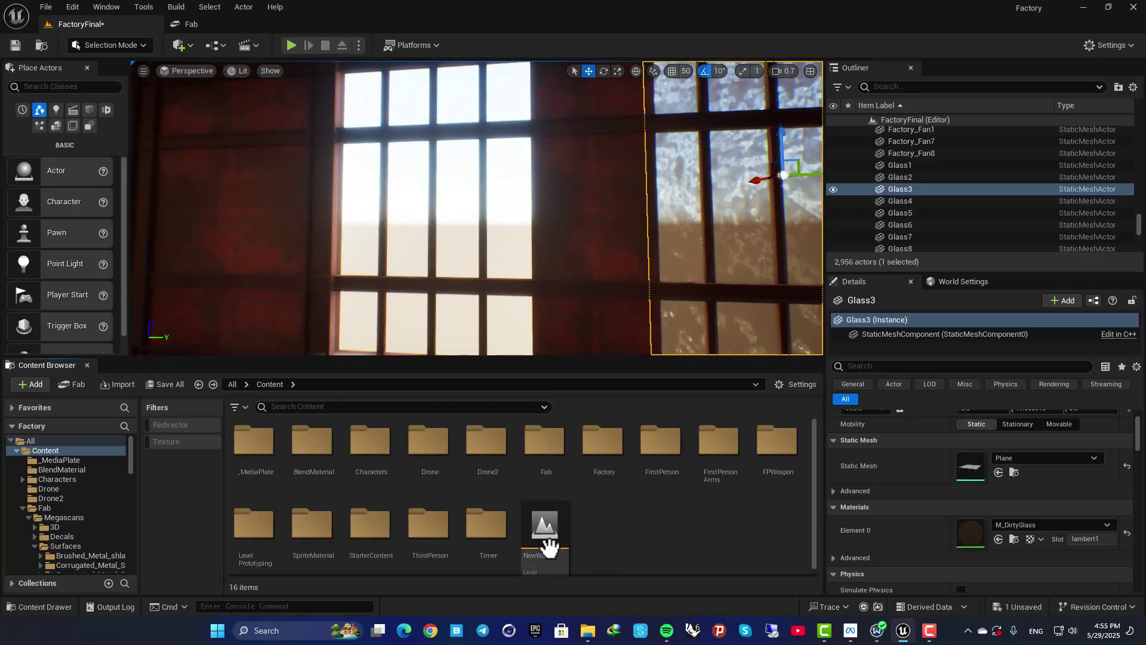
- Create a new material called M_DirtyGlass in the Content folder and open it for editing
{"action": "right_click", "coordinate": [604, 529]}
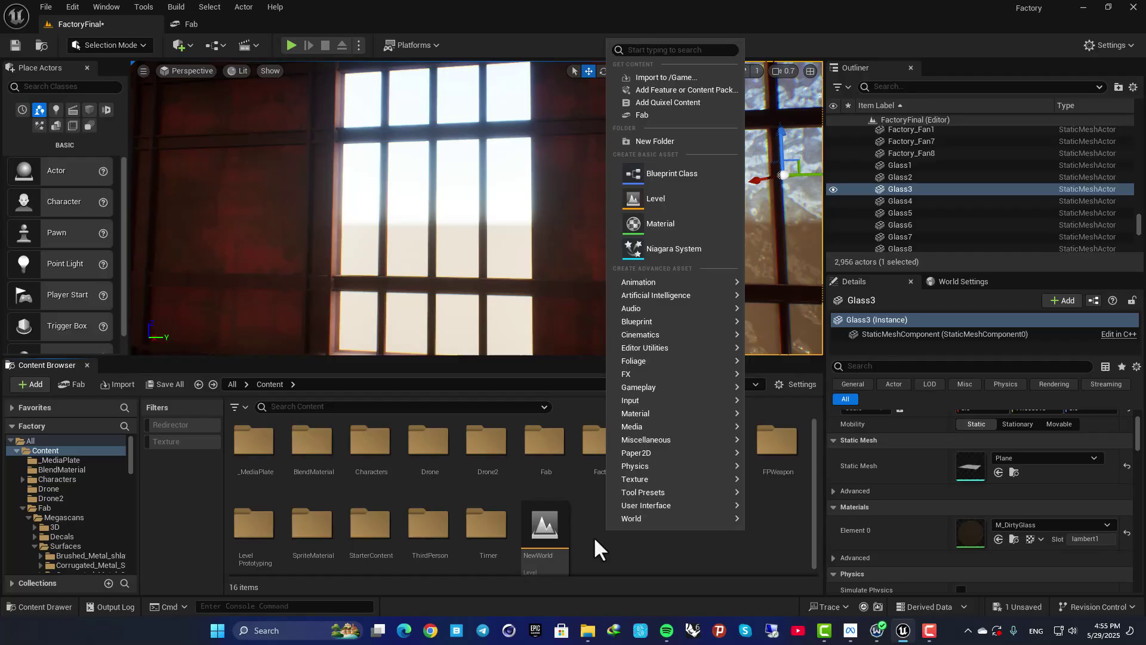
{"action": "left_click", "coordinate": [664, 227]}
{"action": "type", "text": "M_"}
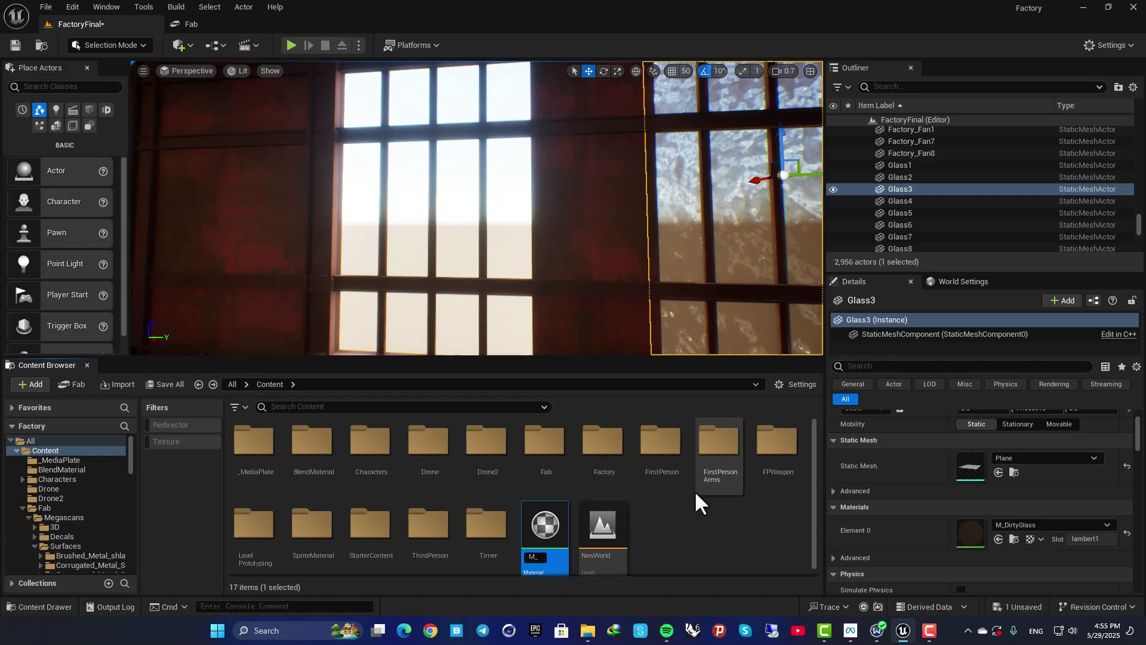
{"action": "type", "text": "DirtyGlass"}
{"action": "key", "text": "Return"}
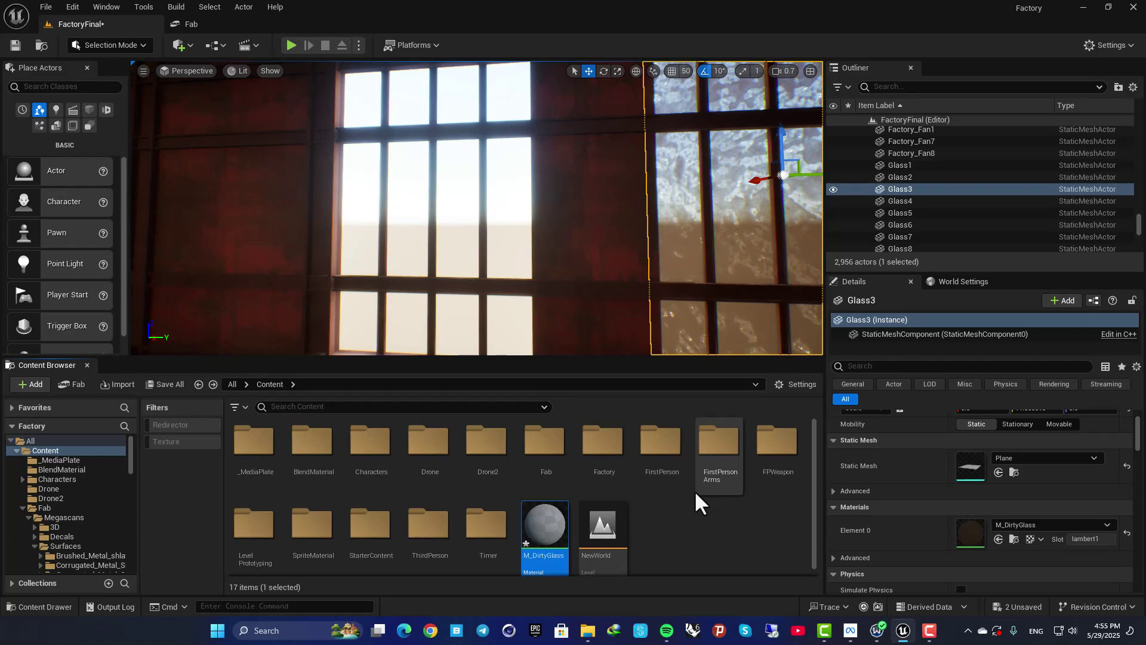
{"action": "double_click", "coordinate": [543, 530]}
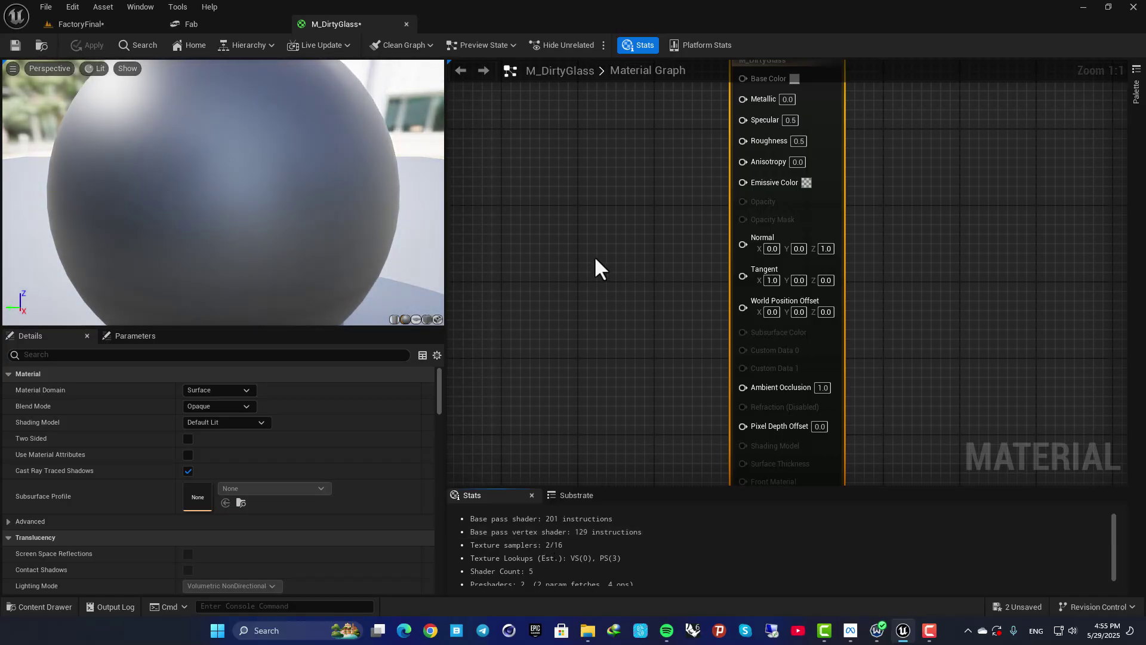
- Set the material's blend mode to Translucent and its opacity to 0.3
{"action": "right_click_drag", "start_coordinate": [673, 166], "coordinate": [624, 260]}
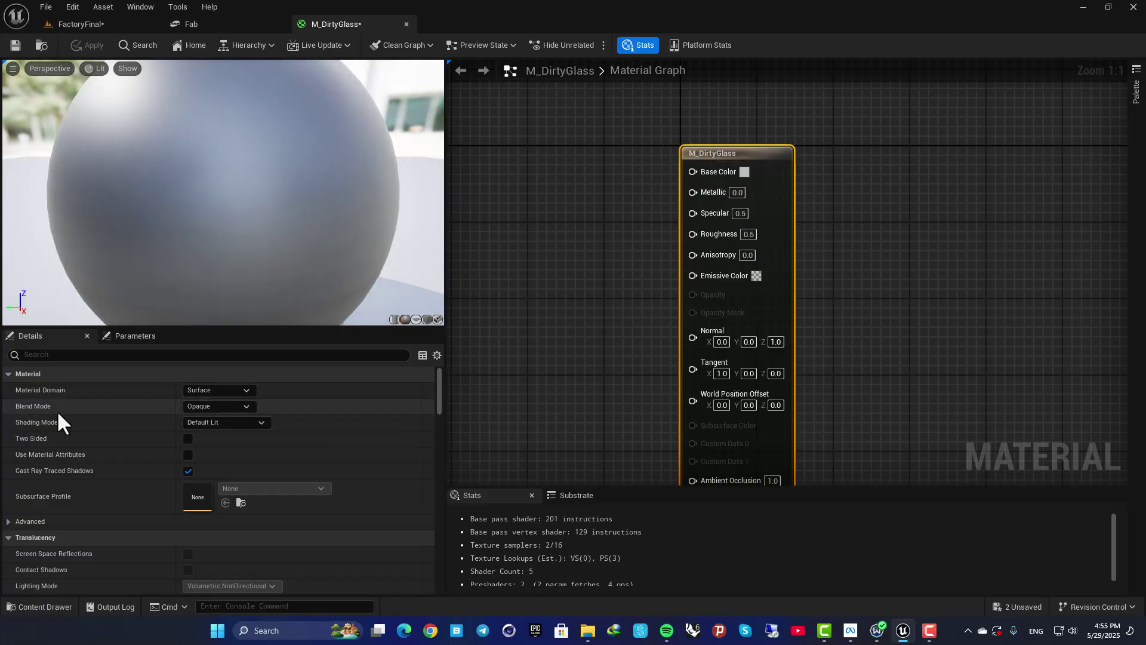
{"action": "left_click", "coordinate": [210, 406]}
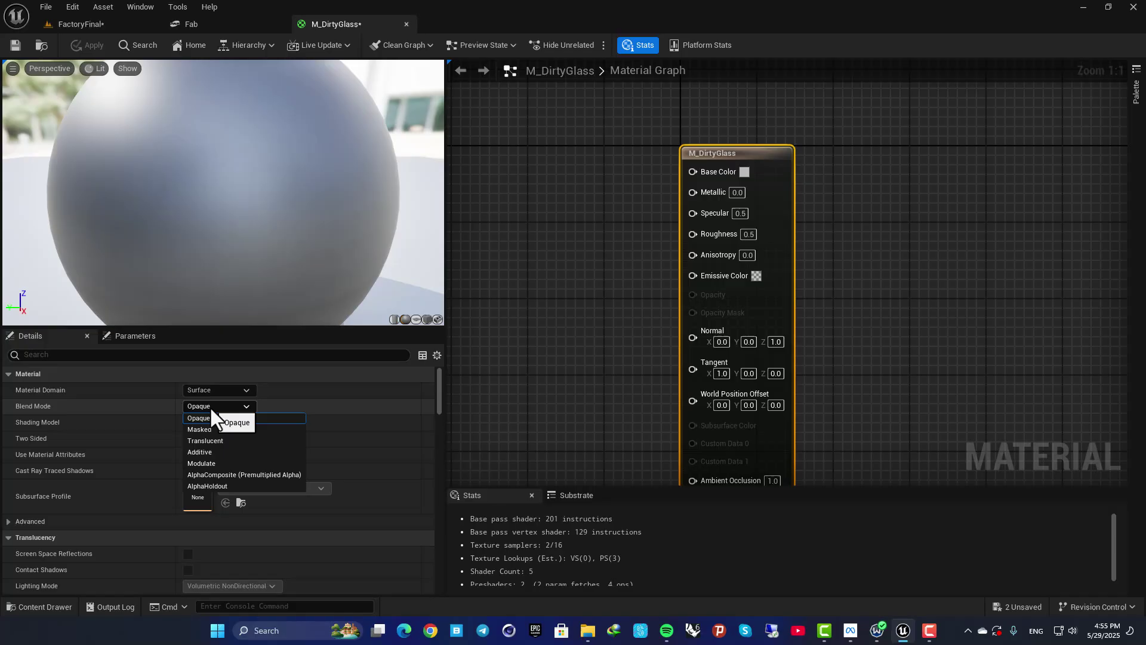
{"action": "left_click", "coordinate": [209, 442]}
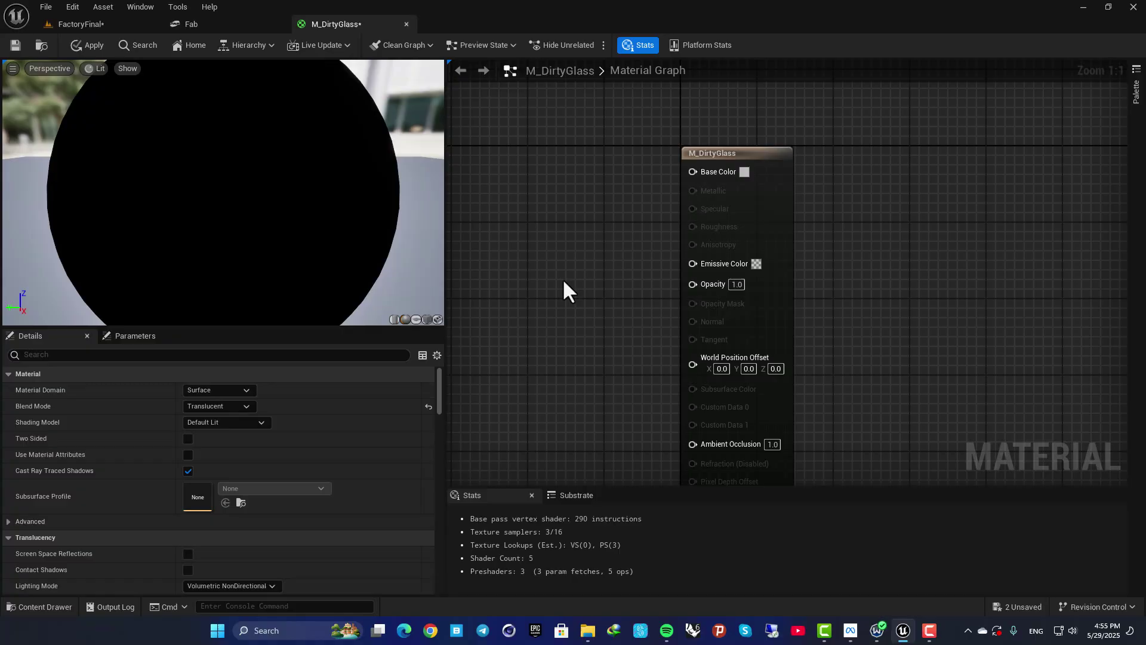
{"action": "left_click", "coordinate": [738, 285]}
{"action": "type", "text": "0.3"}
{"action": "key", "text": "Return"}
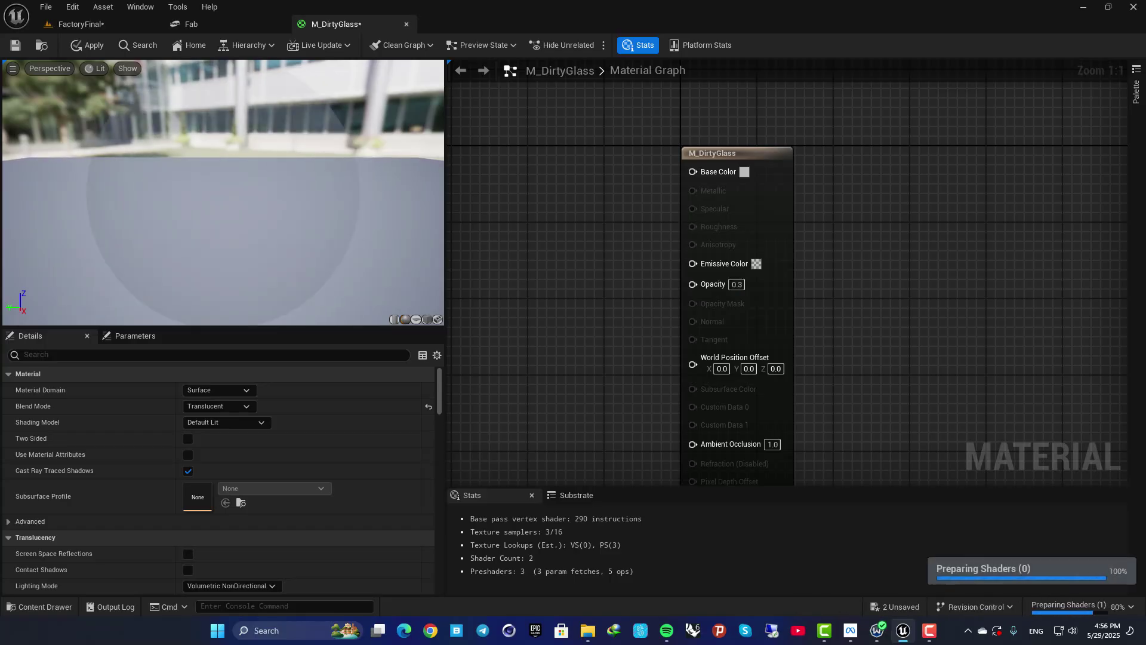
- Set the material's base color to dark brown (sRGB hex 5F471DFF) and save the material
{"action": "mouse_move", "coordinate": [289, 195]}
{"action": "left_mouse_down"}
{"action": "mouse_move", "coordinate": [328, 197]}
{"action": "mouse_move", "coordinate": [288, 194]}
{"action": "mouse_move", "coordinate": [281, 180]}
{"action": "left_mouse_up"}
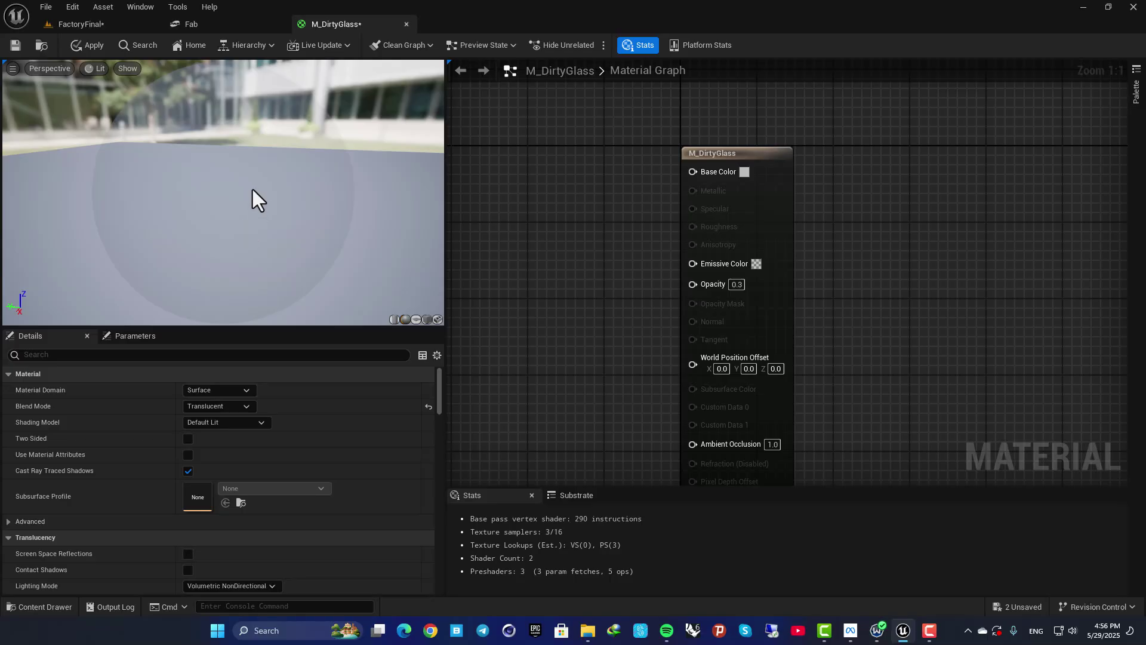
{"action": "left_click", "coordinate": [744, 172]}
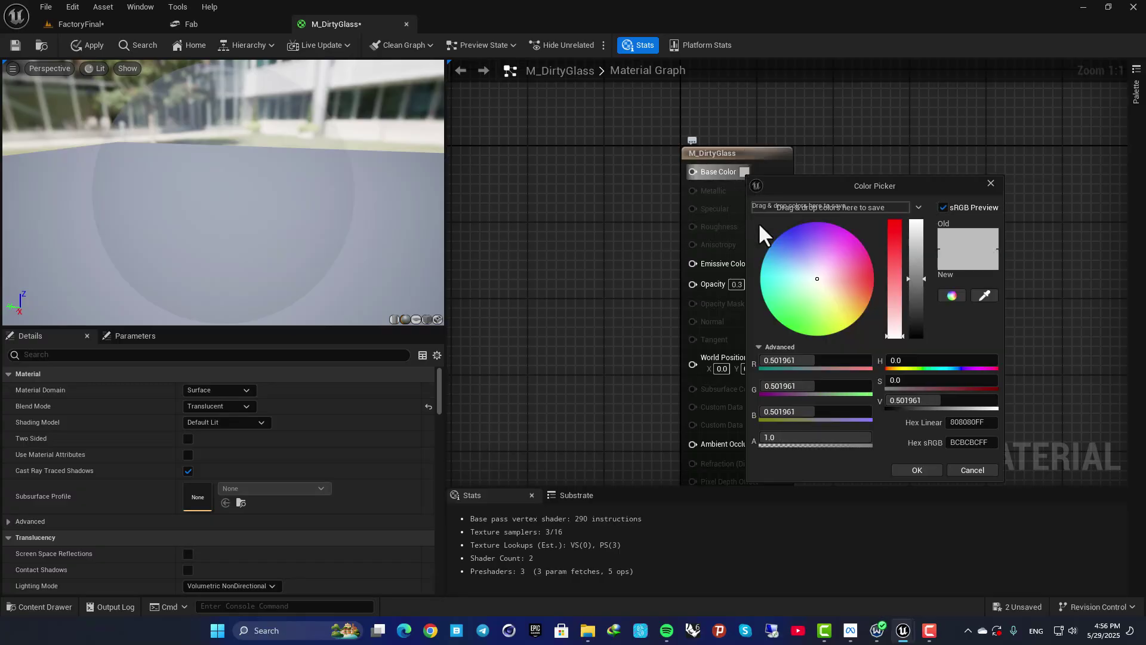
{"action": "mouse_move", "coordinate": [842, 292]}
{"action": "left_mouse_down"}
{"action": "mouse_move", "coordinate": [846, 306]}
{"action": "mouse_move", "coordinate": [916, 322]}
{"action": "left_mouse_up"}
{"action": "left_click", "coordinate": [917, 468]}
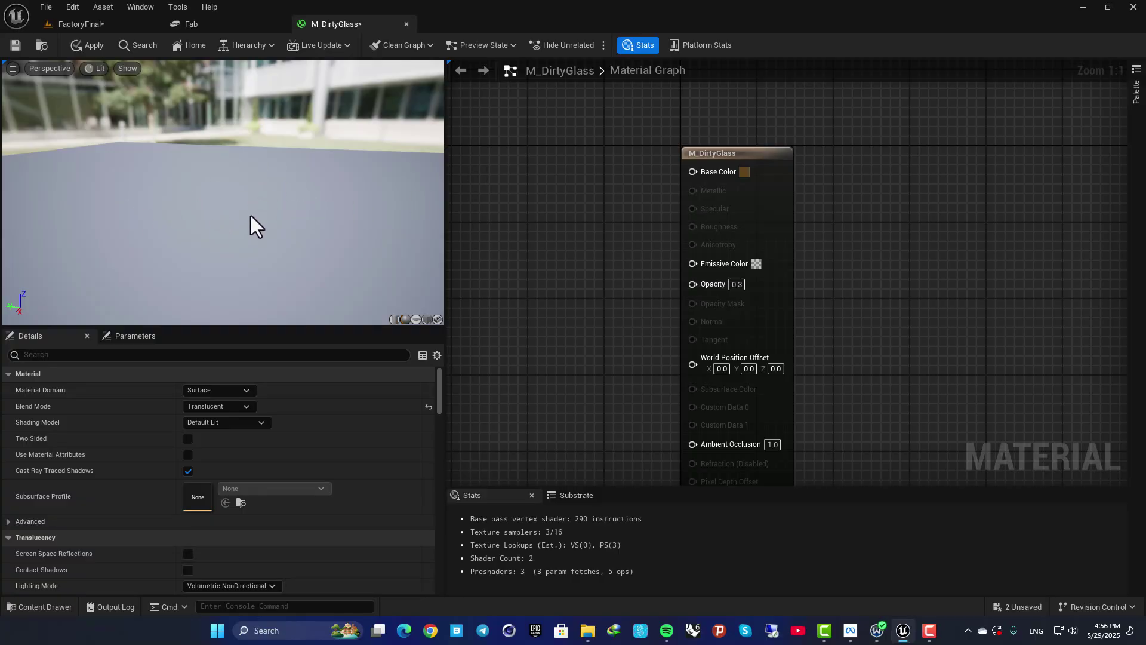
{"action": "left_click", "coordinate": [13, 49]}
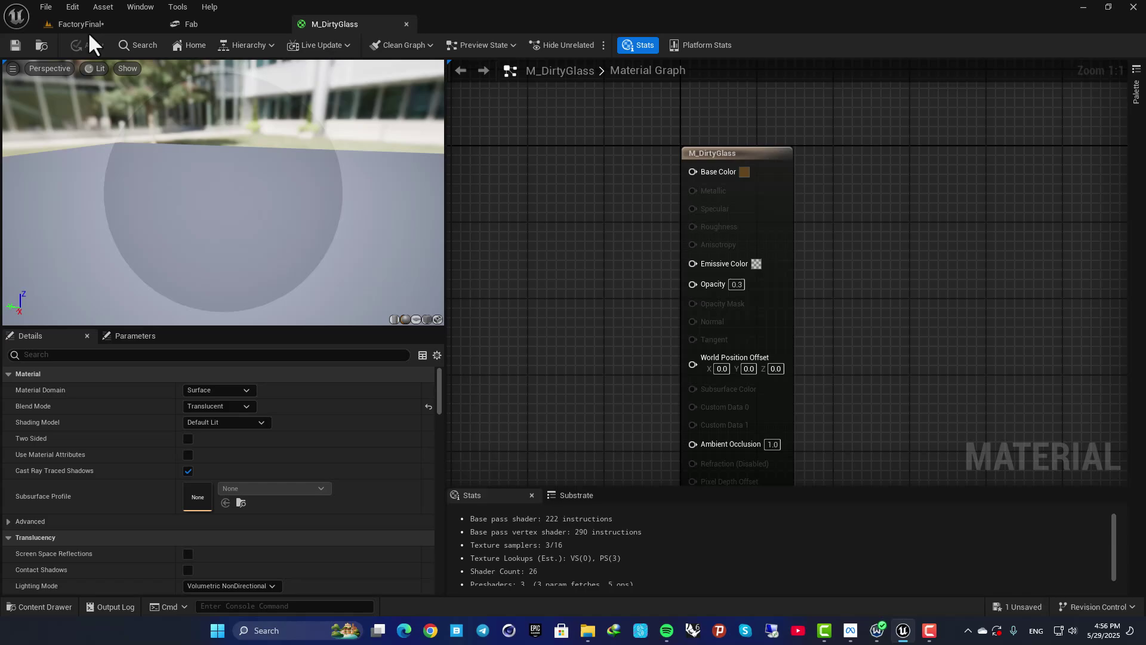
- Apply M_DirtyGlass to the Glass4 pane of the clear window in the FactoryFinal level and check it from different angles
{"action": "left_click", "coordinate": [123, 27]}
{"action": "left_click_drag", "start_coordinate": [519, 522], "coordinate": [484, 314]}
{"action": "right_click_drag", "start_coordinate": [439, 248], "coordinate": [251, 233]}
{"action": "left_click", "coordinate": [453, 274]}
{"action": "key", "text": "w"}
{"action": "scroll", "coordinate": [485, 219], "scroll_direction": "up", "scroll_amount": 2}
{"action": "right_click_drag", "start_coordinate": [597, 226], "coordinate": [543, 281]}
{"action": "right_click_drag", "start_coordinate": [552, 217], "coordinate": [432, 145]}
- Darken the base color of M_DirtyGlass to almost black
{"action": "left_click", "coordinate": [333, 22]}
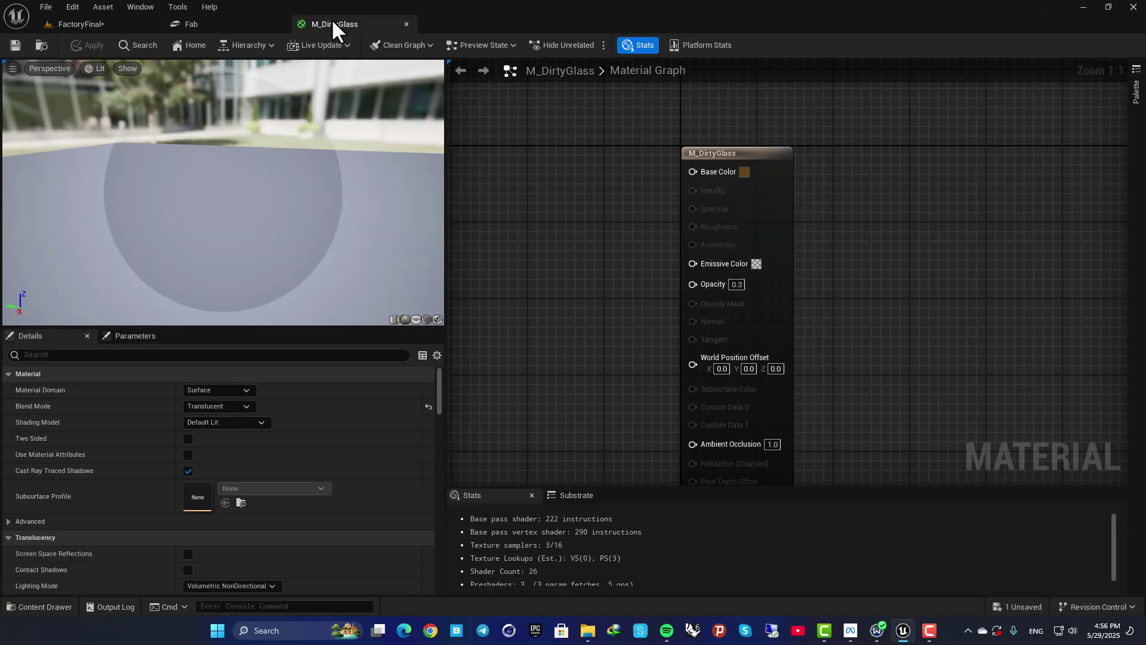
{"action": "left_click", "coordinate": [742, 171]}
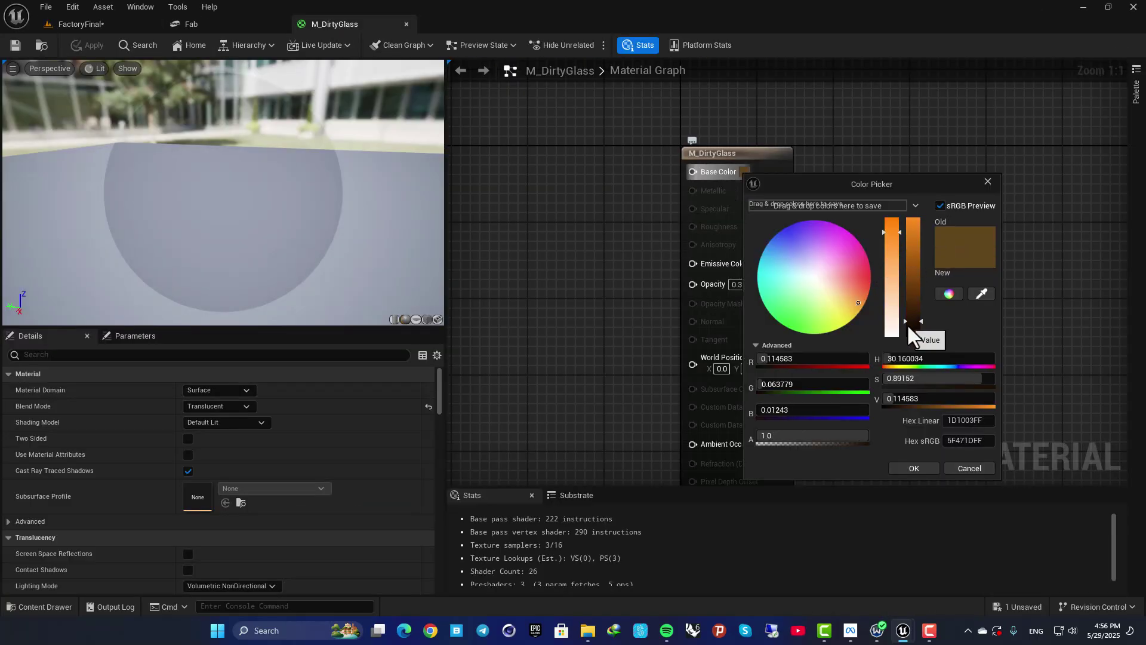
{"action": "left_click_drag", "start_coordinate": [907, 323], "coordinate": [908, 334]}
{"action": "left_click", "coordinate": [916, 465]}
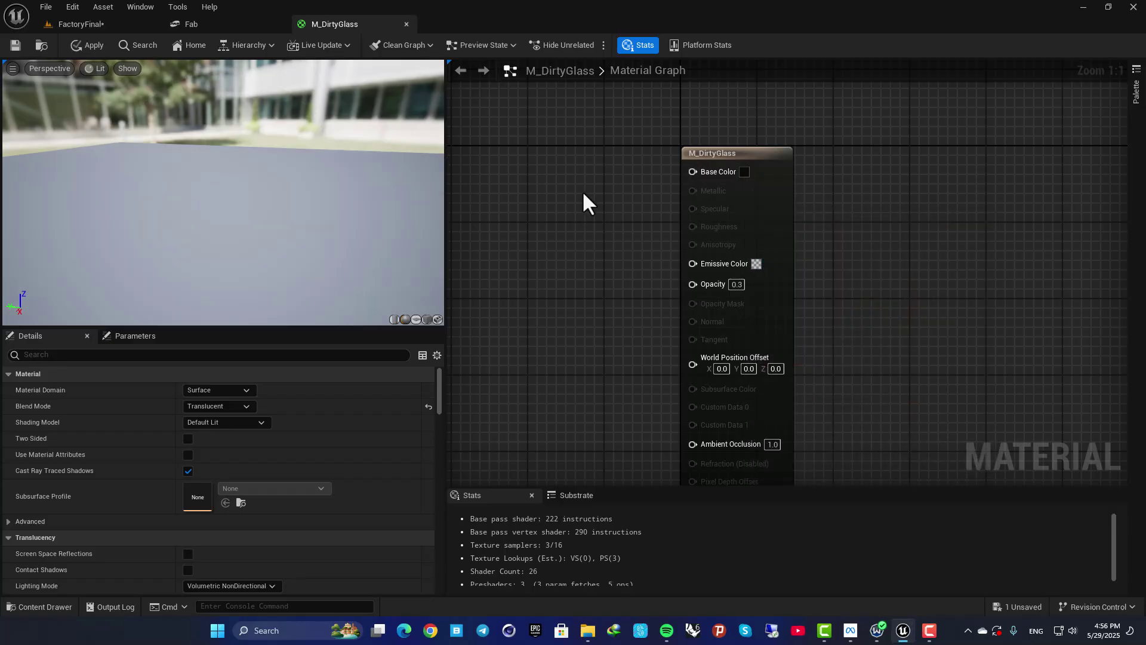
- Set the opacity of M_DirtyGlass to 0.6 and save the material
{"action": "left_click", "coordinate": [737, 285]}
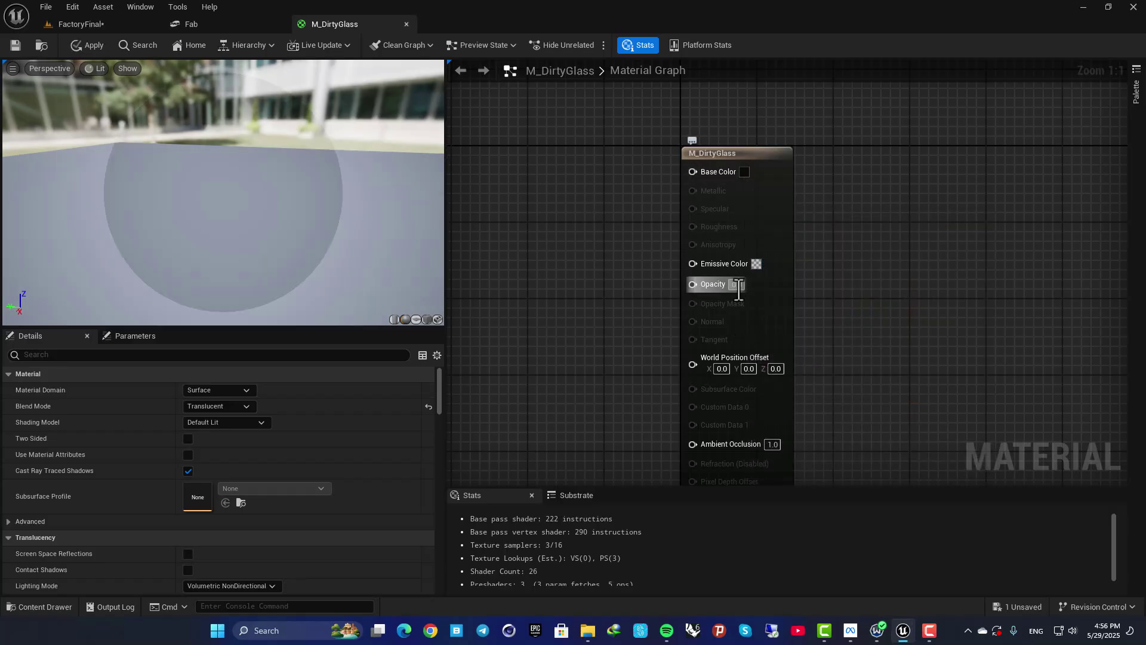
{"action": "type", "text": "0.6"}
{"action": "key", "text": "Return"}
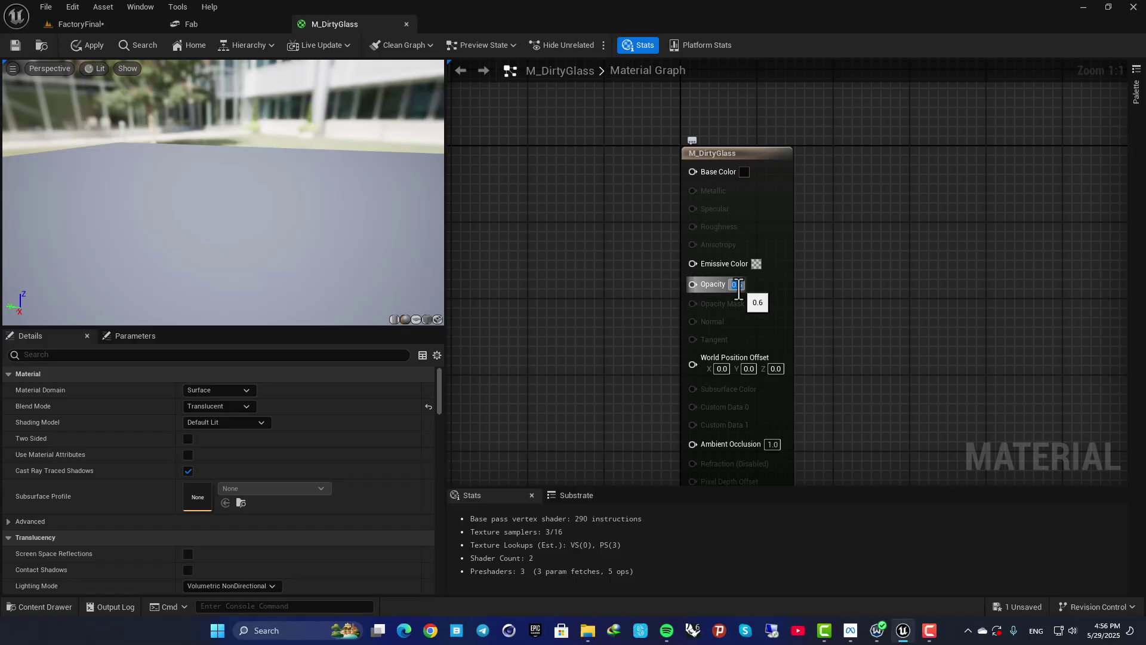
{"action": "left_click", "coordinate": [13, 43]}
- Inspect the updated glass on the Glass4 window in the FactoryFinal level from inside and outside the building
{"action": "left_click", "coordinate": [66, 24]}
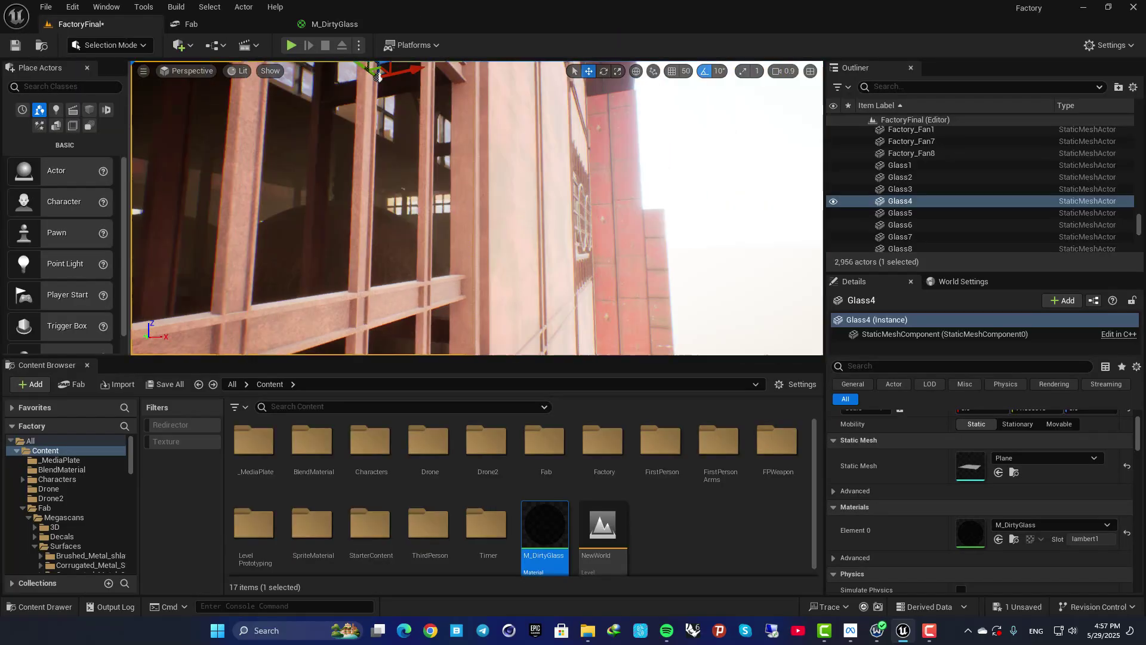
{"action": "key", "text": "f"}
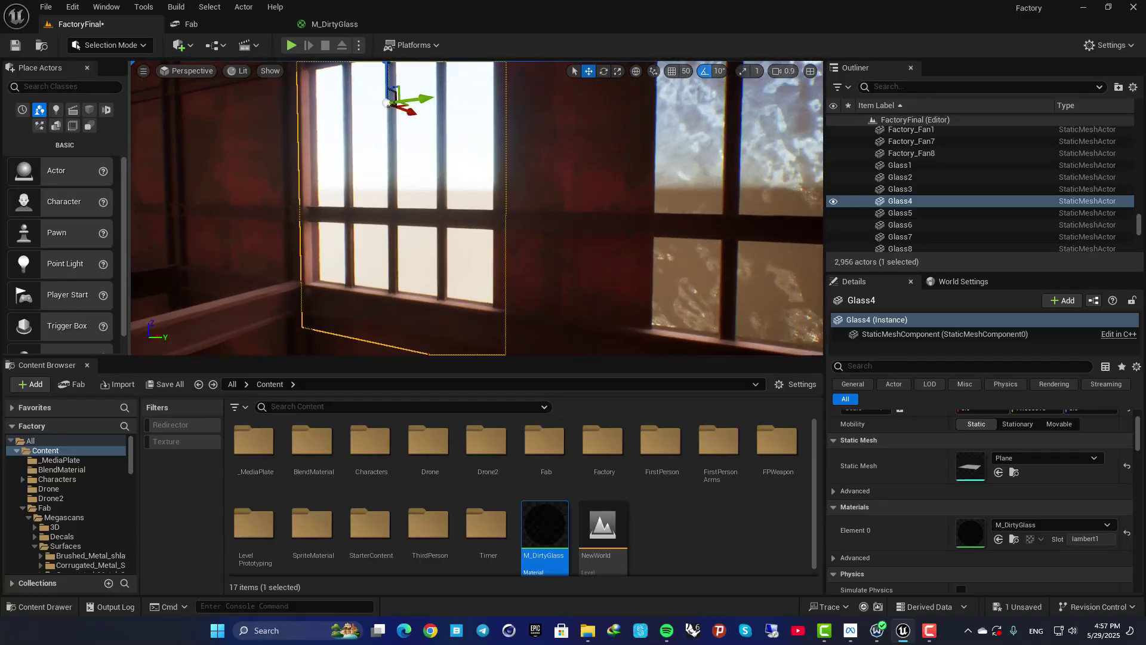
{"action": "right_click_drag", "start_coordinate": [477, 207], "coordinate": [675, 209]}
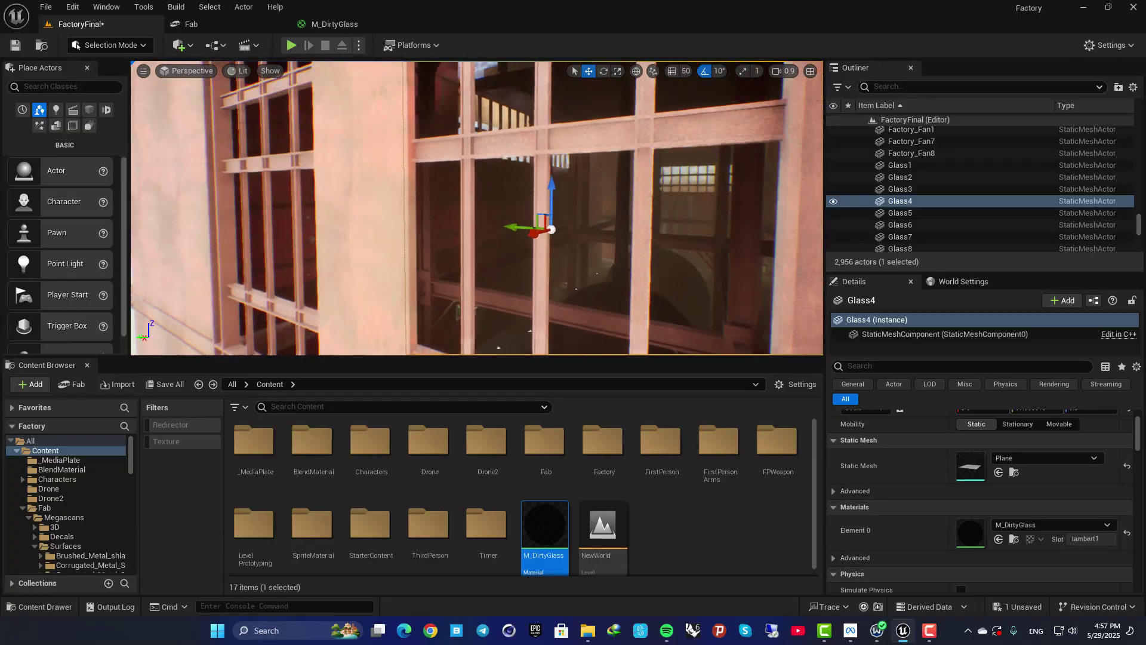
{"action": "right_click_drag", "start_coordinate": [573, 209], "coordinate": [405, 233]}
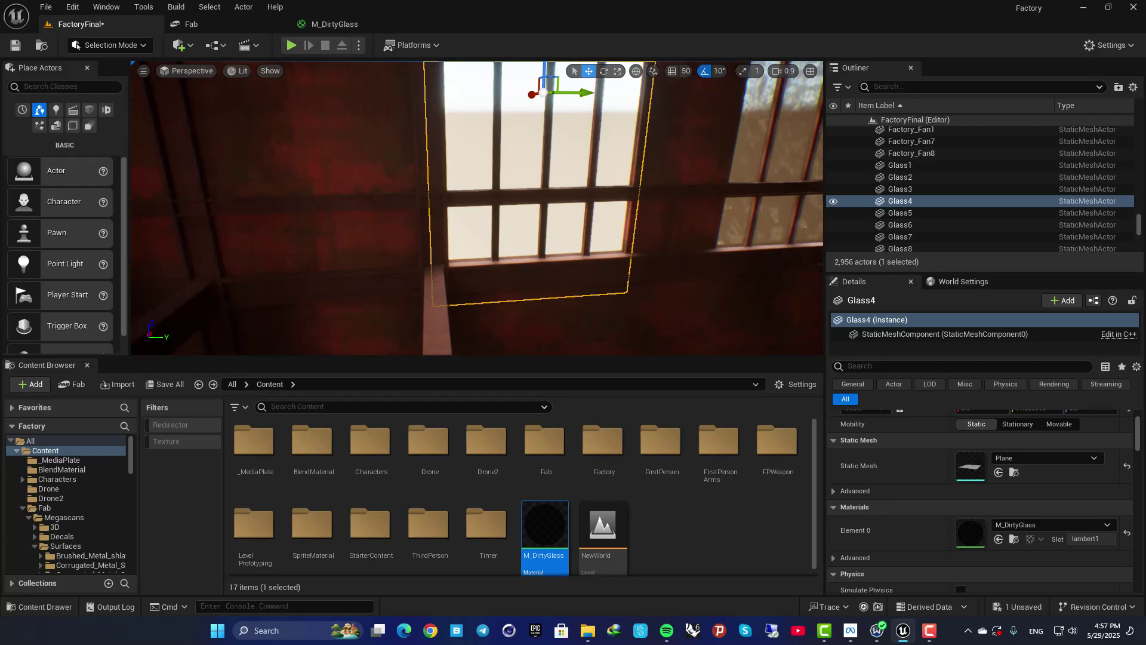
{"action": "right_click_drag", "start_coordinate": [453, 196], "coordinate": [381, 220]}
- Try rotating the Glass4 pane about its vertical axis and deselect it
{"action": "key", "text": "e"}
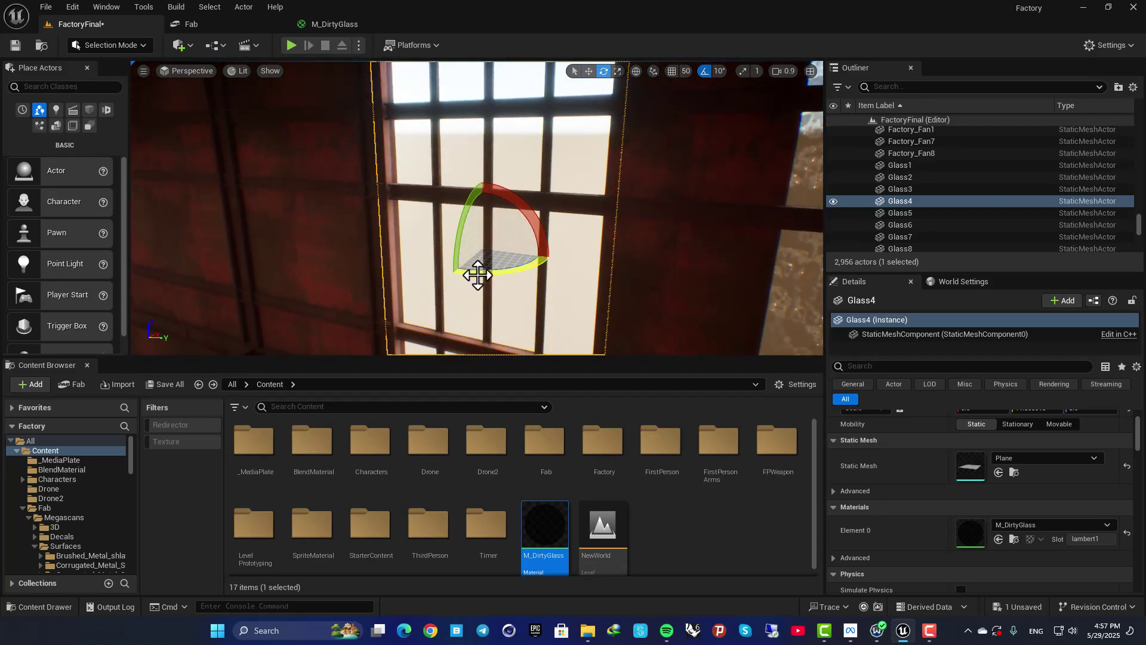
{"action": "left_click_drag", "start_coordinate": [478, 275], "coordinate": [406, 243]}
{"action": "right_click_drag", "start_coordinate": [538, 204], "coordinate": [589, 264]}
{"action": "left_click", "coordinate": [574, 201]}
{"action": "left_click", "coordinate": [517, 168]}
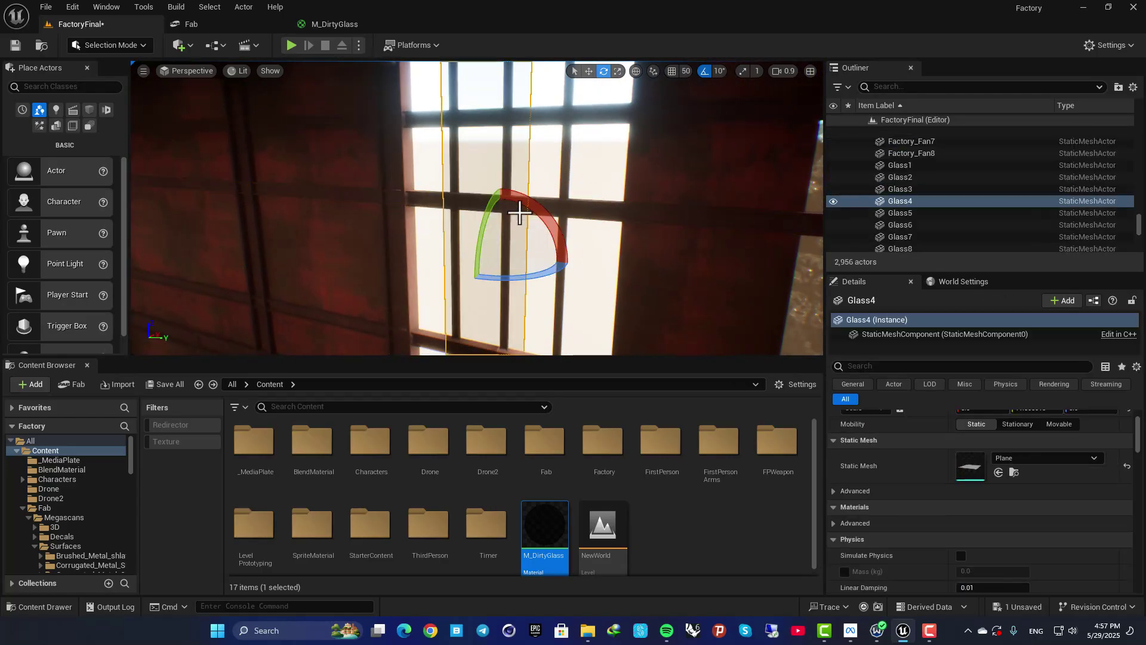
{"action": "key", "text": "Escape"}
{"action": "right_click_drag", "start_coordinate": [517, 169], "coordinate": [509, 235]}
- Undo the rotation of the Glass4 pane
{"action": "key", "text": "ctrl+z"}
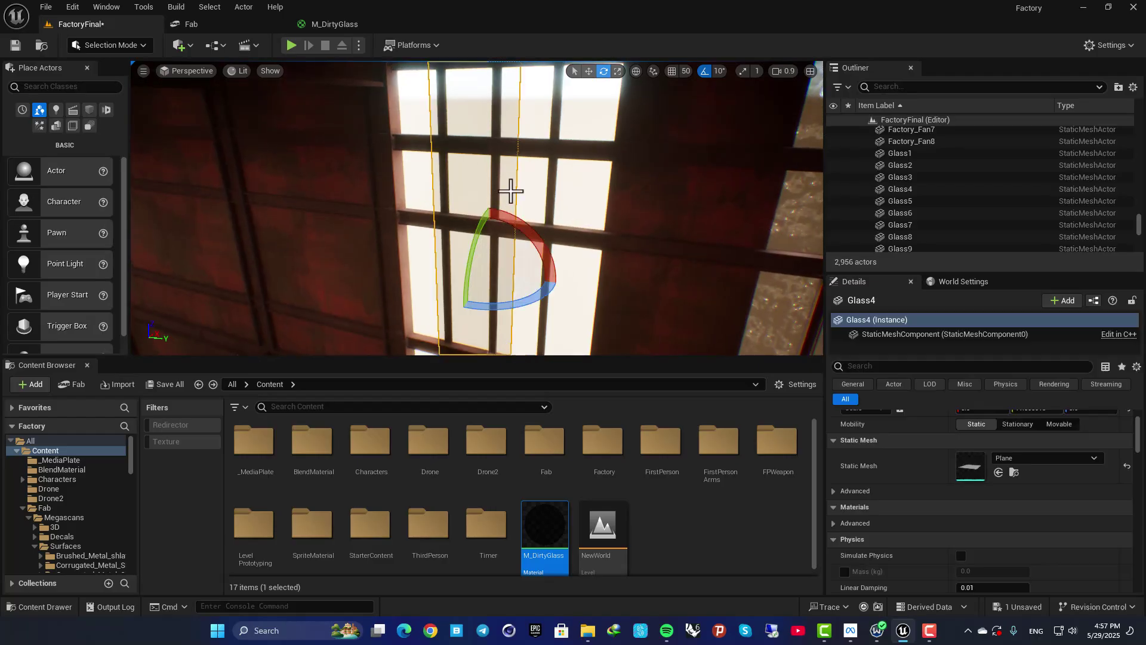
{"action": "key", "text": "ctrl+z"}
{"action": "key", "text": "ctrl+z"}
{"action": "key", "text": "ctrl+z"}
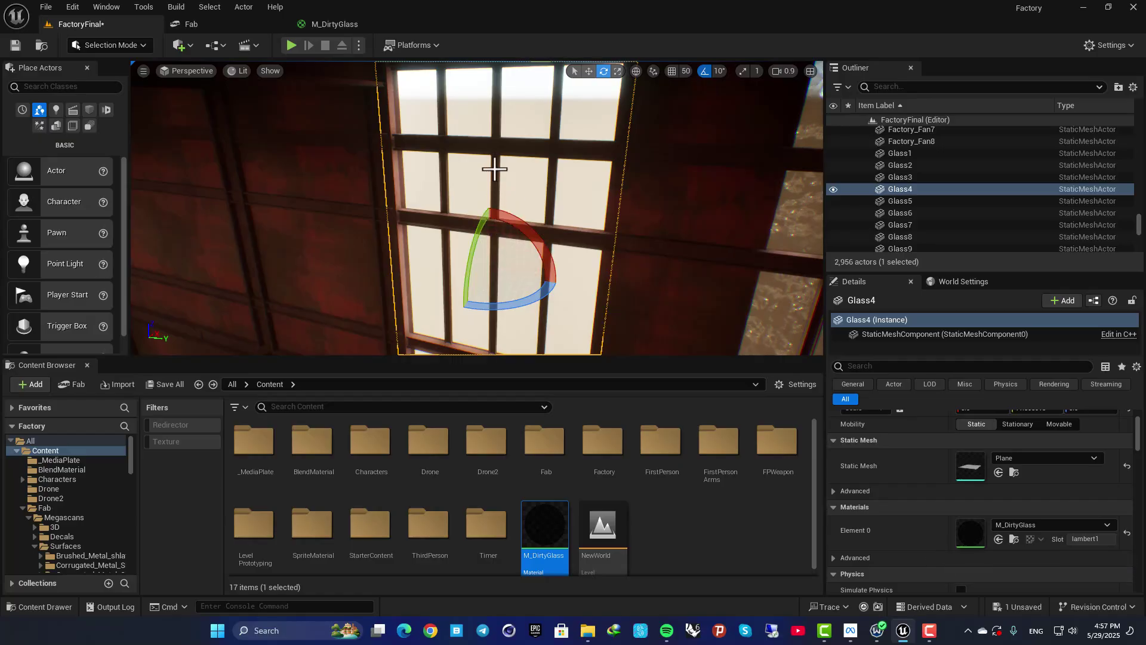
- Search Fab's Material & Textures category for "stain" and add the first Mud Stain material to the project at medium quality
{"action": "scroll", "coordinate": [656, 222], "scroll_direction": "down", "scroll_amount": 3}
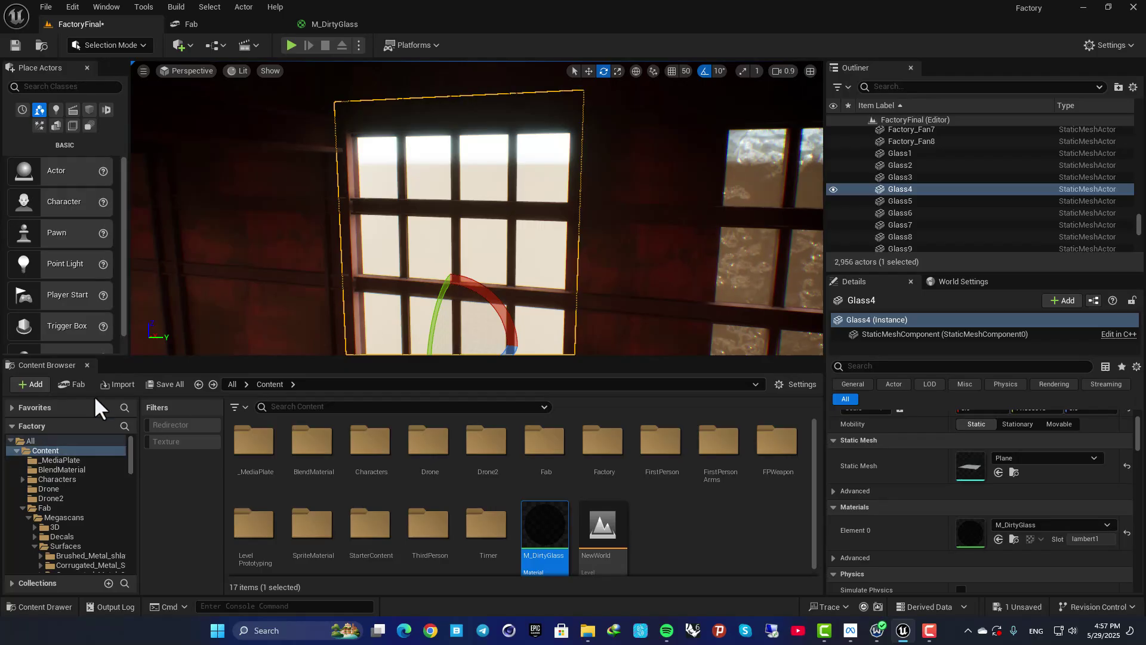
{"action": "left_click", "coordinate": [76, 385]}
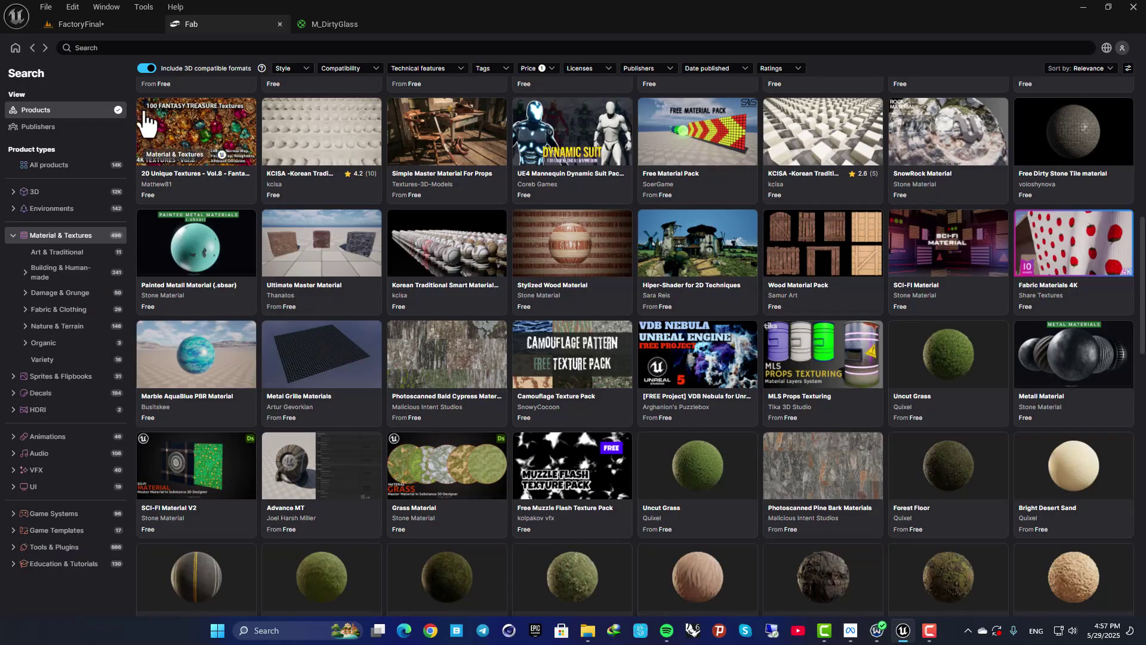
{"action": "left_click", "coordinate": [104, 51]}
{"action": "type", "text": "stain"}
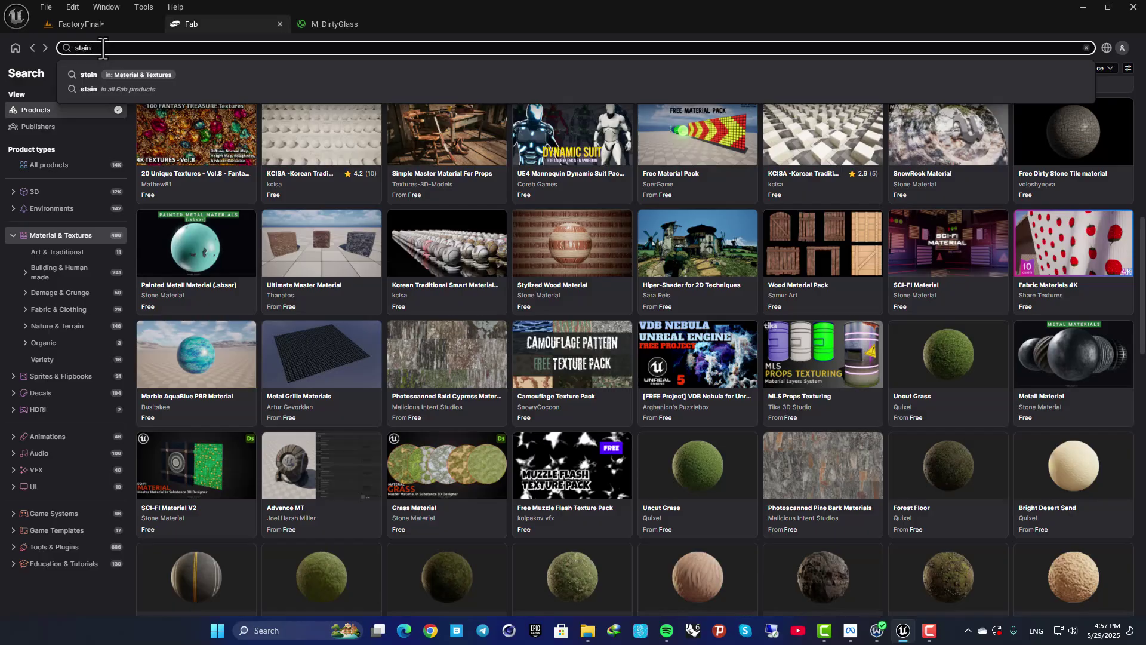
{"action": "left_click", "coordinate": [154, 76]}
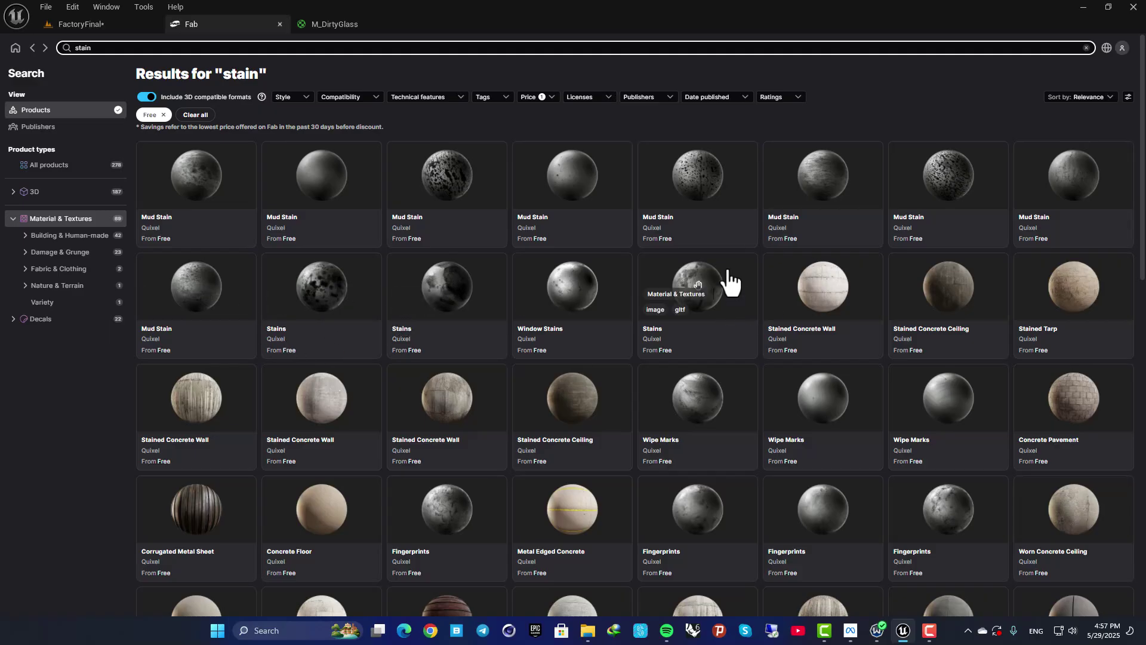
{"action": "left_click", "coordinate": [226, 172]}
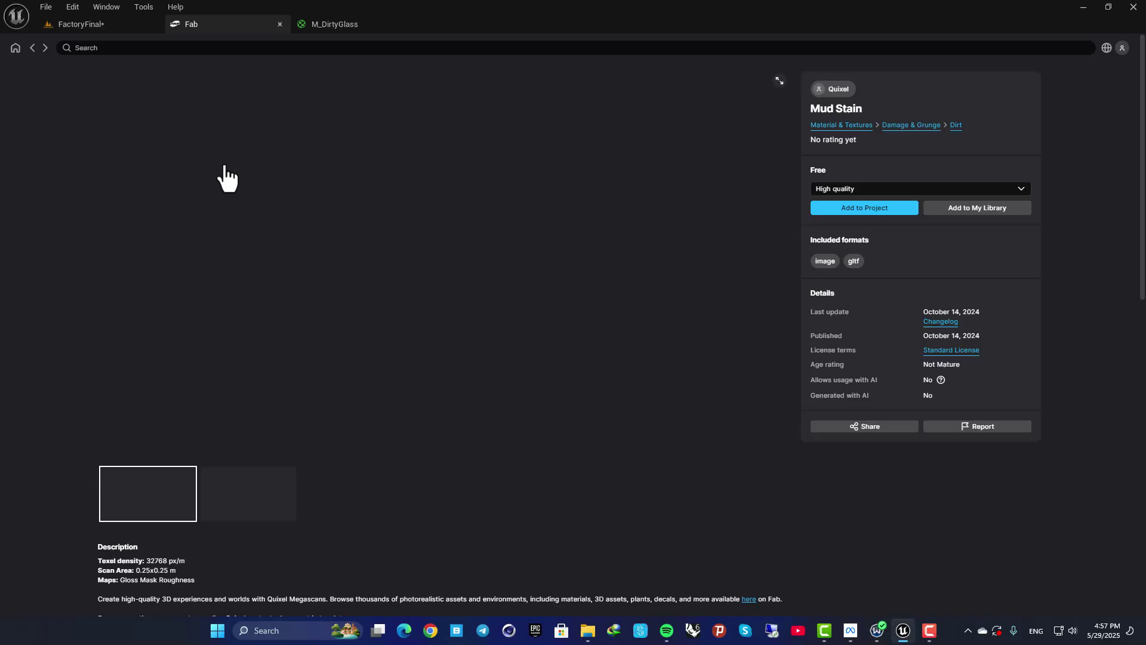
{"action": "left_click", "coordinate": [876, 208]}
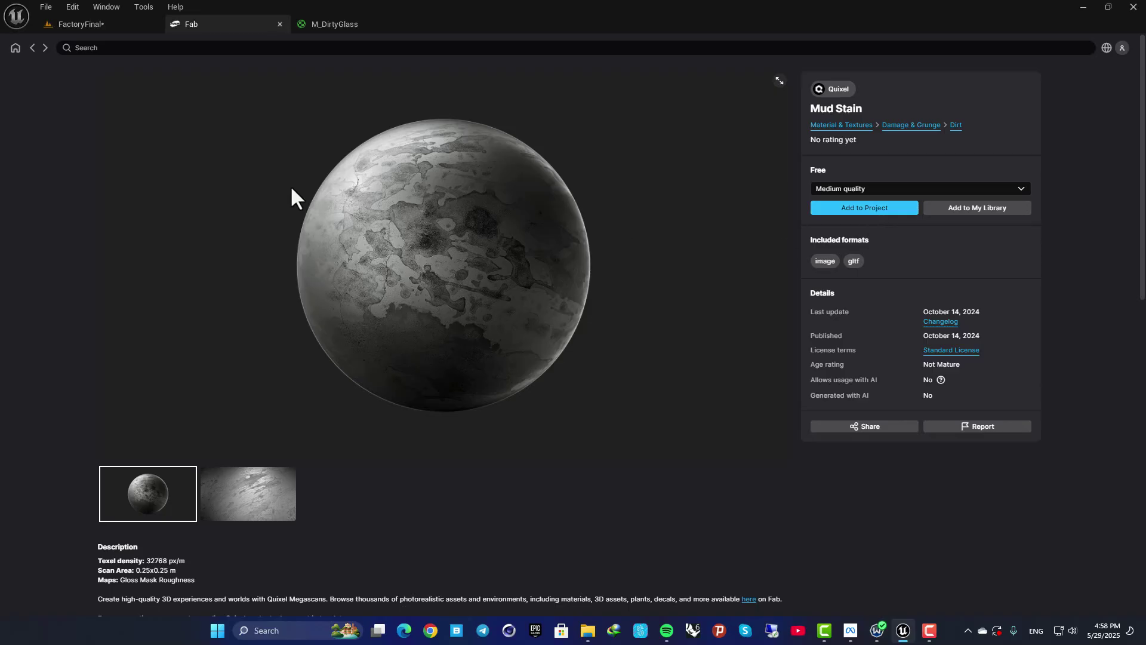
- Return to the FactoryFinal level and browse to Fab > Megascans > Surfaces > Mud_Stain_wbhsch0v > Medium in the project content
{"action": "left_click", "coordinate": [68, 25]}
{"action": "double_click", "coordinate": [547, 451]}
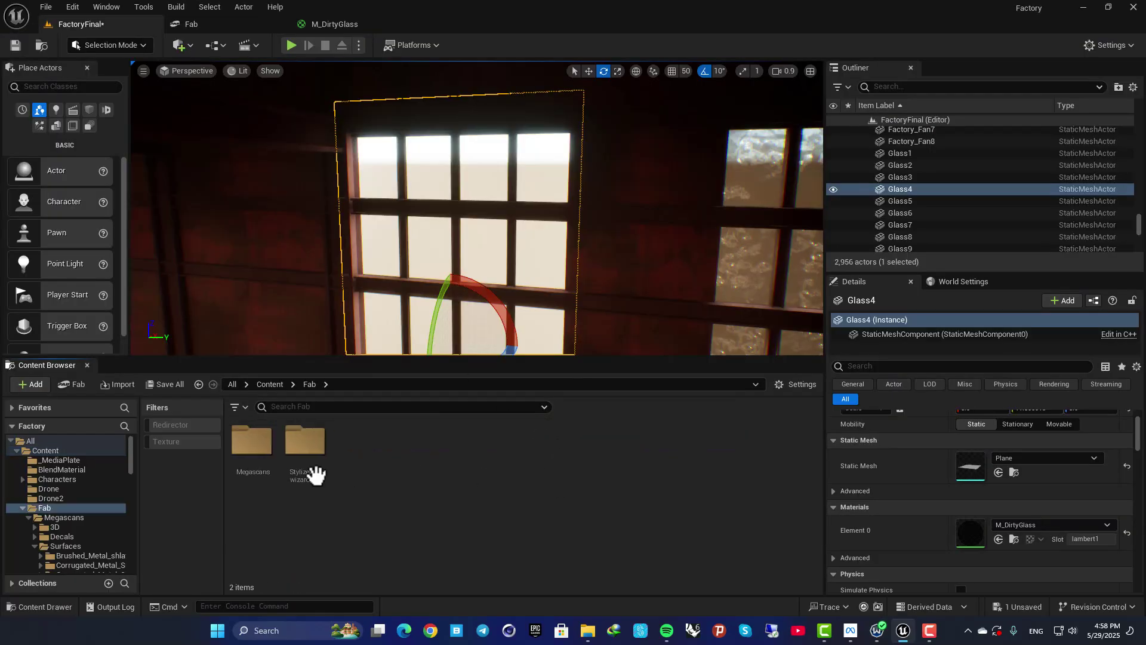
{"action": "double_click", "coordinate": [264, 439]}
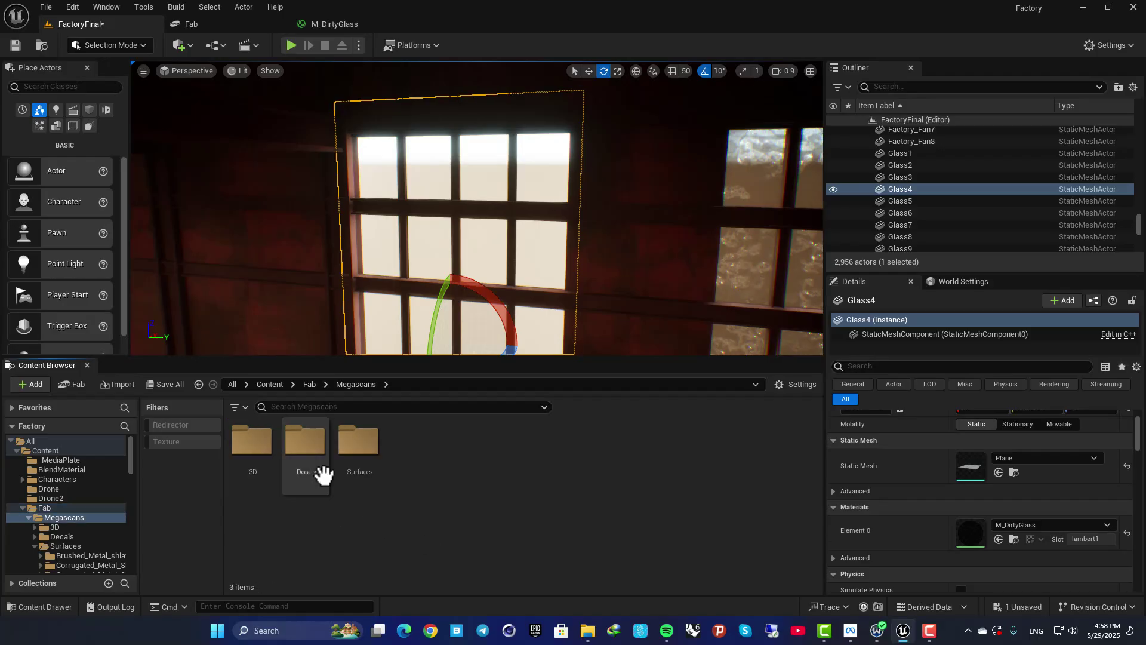
{"action": "double_click", "coordinate": [358, 442]}
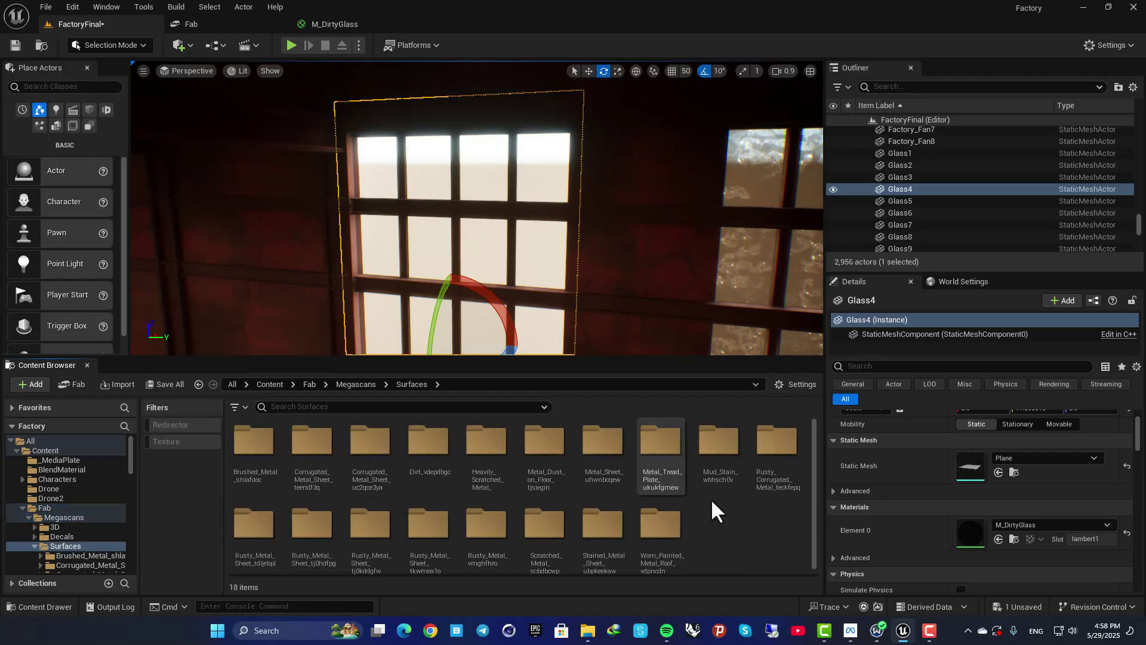
{"action": "double_click", "coordinate": [717, 457]}
{"action": "double_click", "coordinate": [254, 445]}
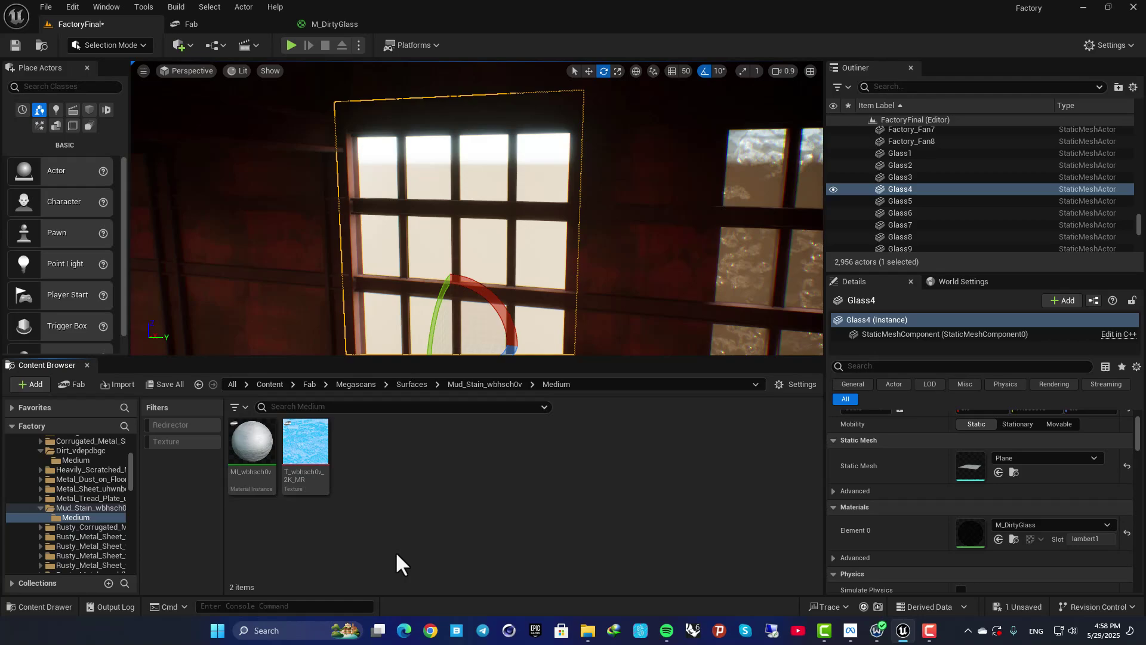
- Open the MI_wbhsch0v material instance, dock its editor with the other editors and examine the material on the preview sphere
{"action": "left_click", "coordinate": [257, 435]}
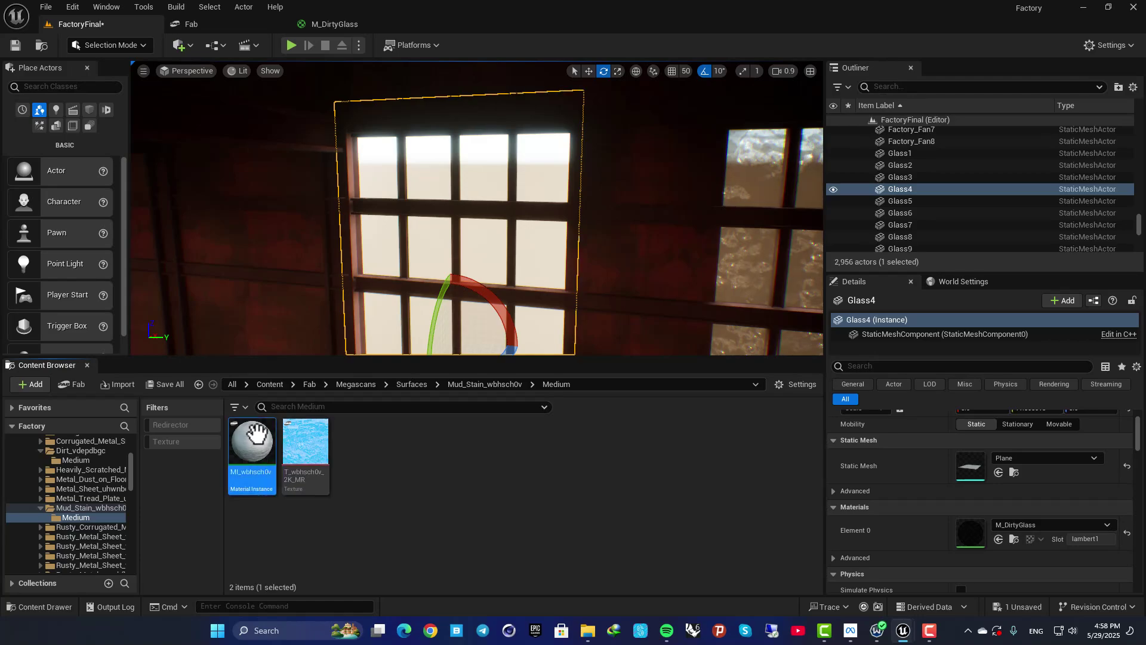
{"action": "double_click", "coordinate": [257, 434]}
{"action": "left_click_drag", "start_coordinate": [367, 62], "coordinate": [411, 23]}
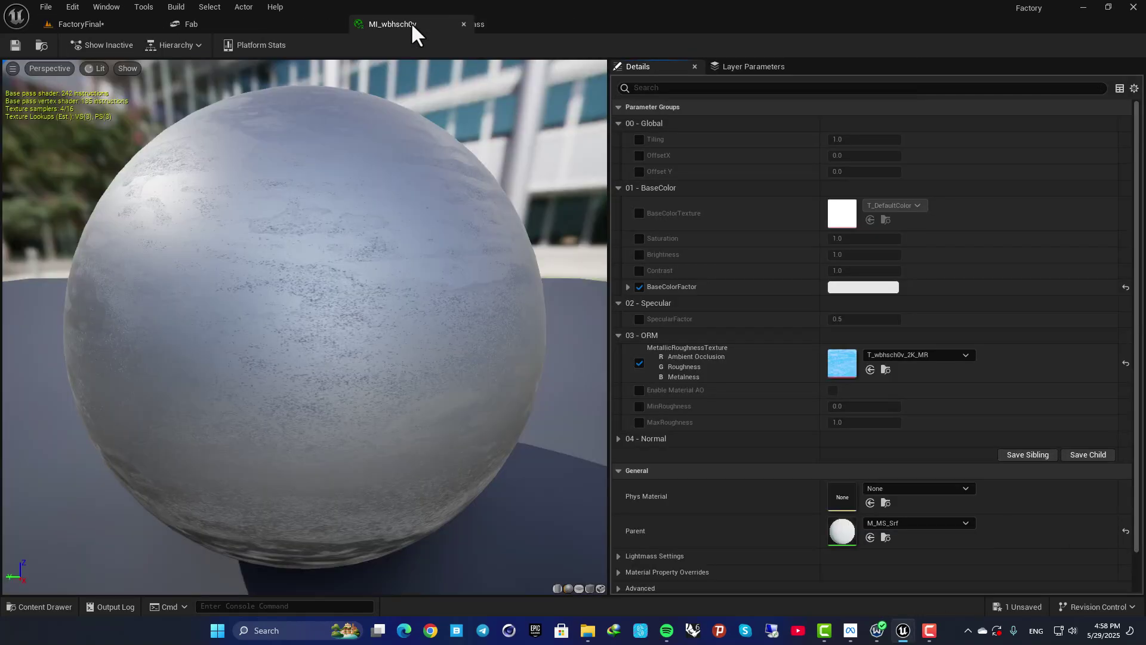
{"action": "left_click_drag", "start_coordinate": [322, 322], "coordinate": [210, 275]}
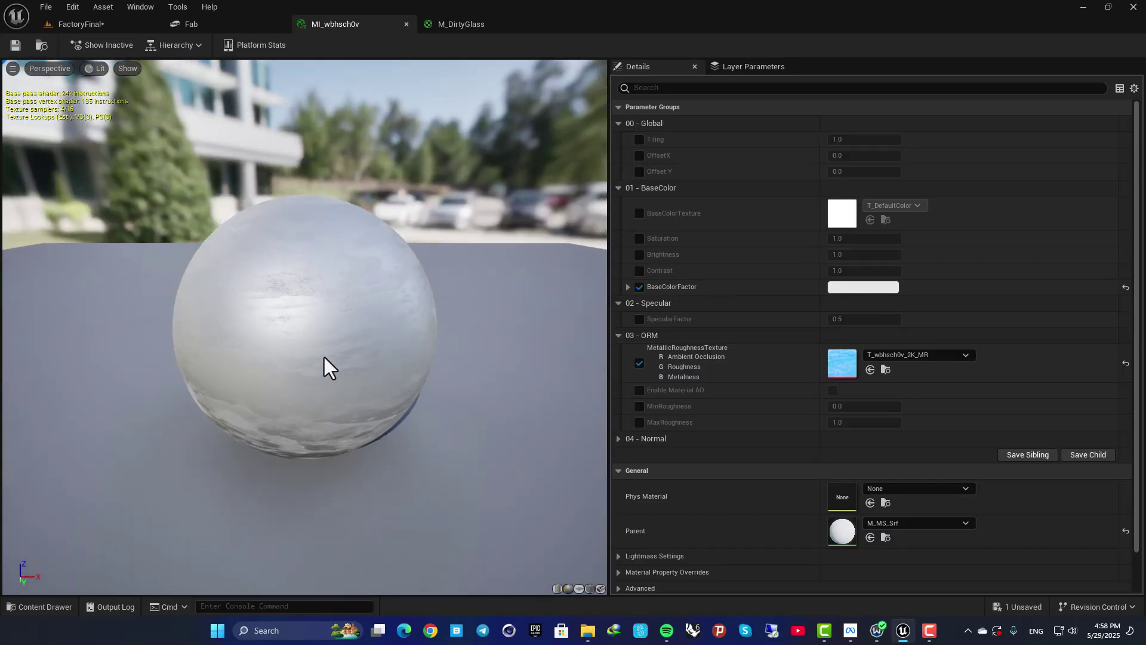
{"action": "left_click_drag", "start_coordinate": [326, 366], "coordinate": [177, 69]}
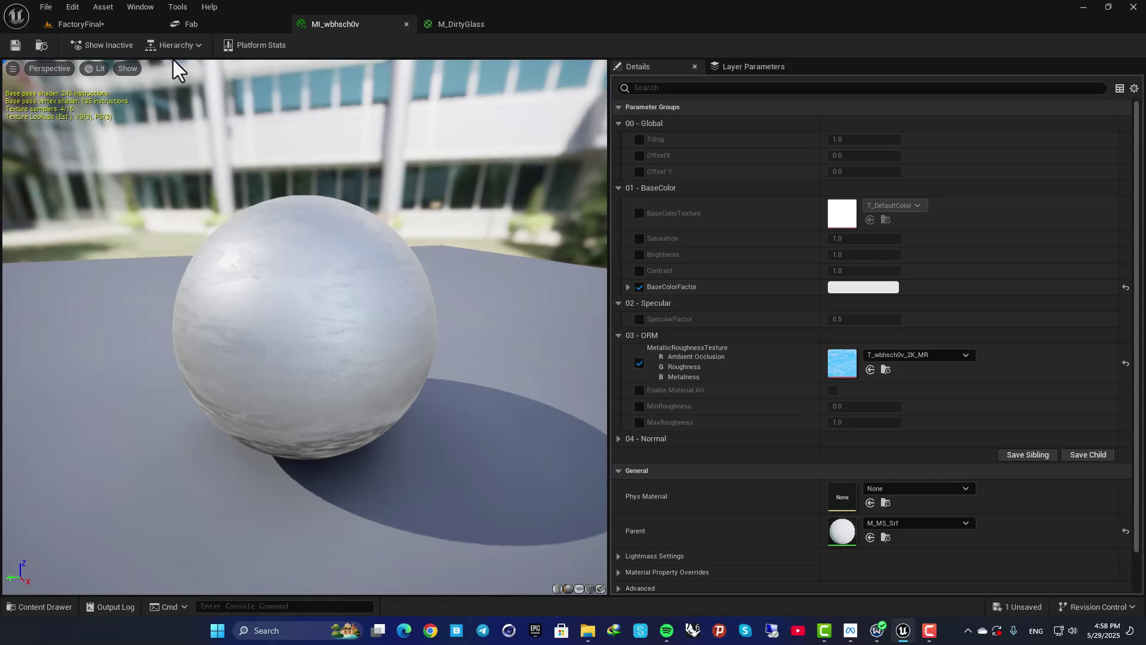
- Try the MI_wbhsch0v material on the Glass4 window in the FactoryFinal level and inspect the stains up close
{"action": "left_click", "coordinate": [75, 23]}
{"action": "left_click_drag", "start_coordinate": [252, 445], "coordinate": [455, 352]}
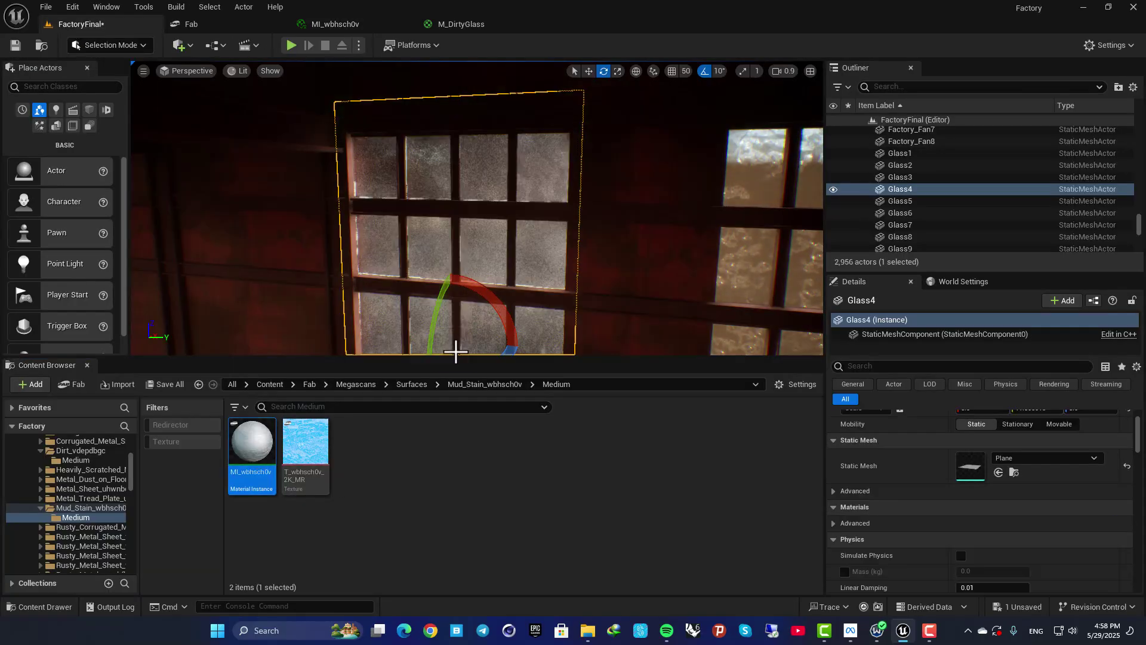
{"action": "right_click_drag", "start_coordinate": [483, 248], "coordinate": [492, 316]}
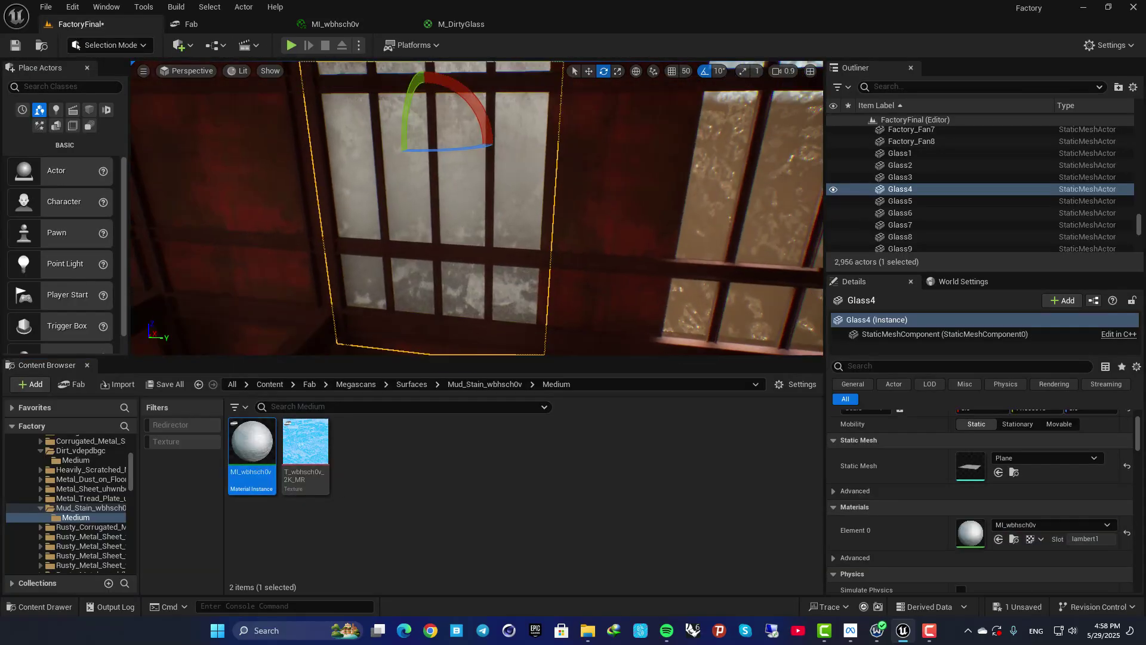
{"action": "right_click_drag", "start_coordinate": [469, 200], "coordinate": [463, 185]}
- Check which texture the MI_wbhsch0v material instance uses, close its editor and return to the FactoryFinal level
{"action": "double_click", "coordinate": [252, 442]}
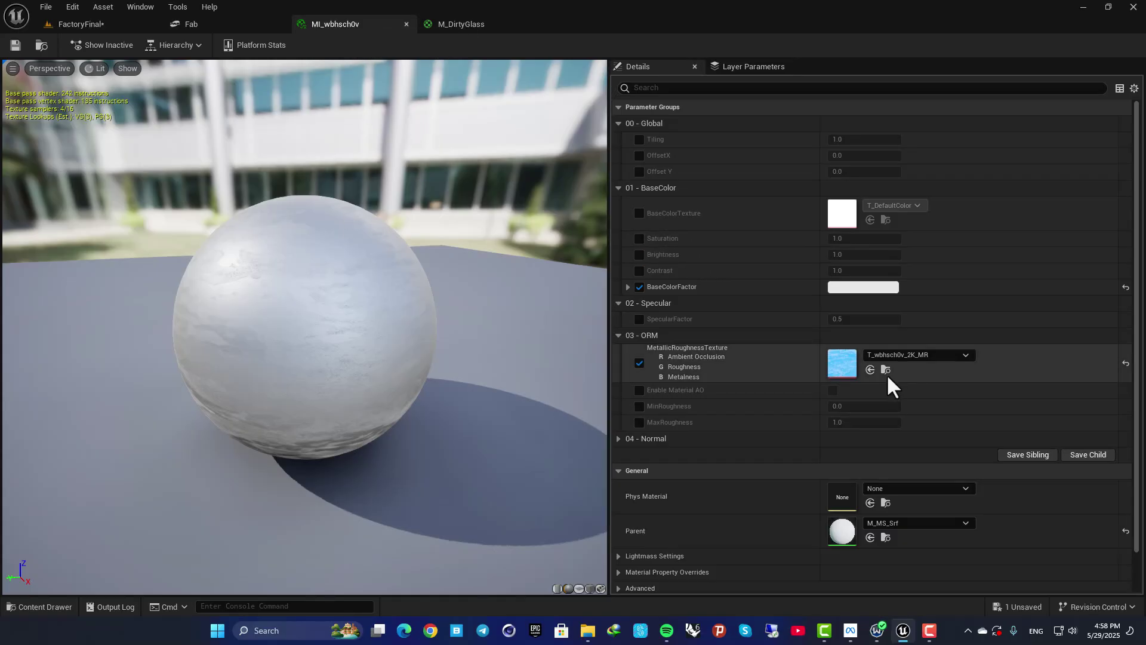
{"action": "middle_click", "coordinate": [351, 24]}
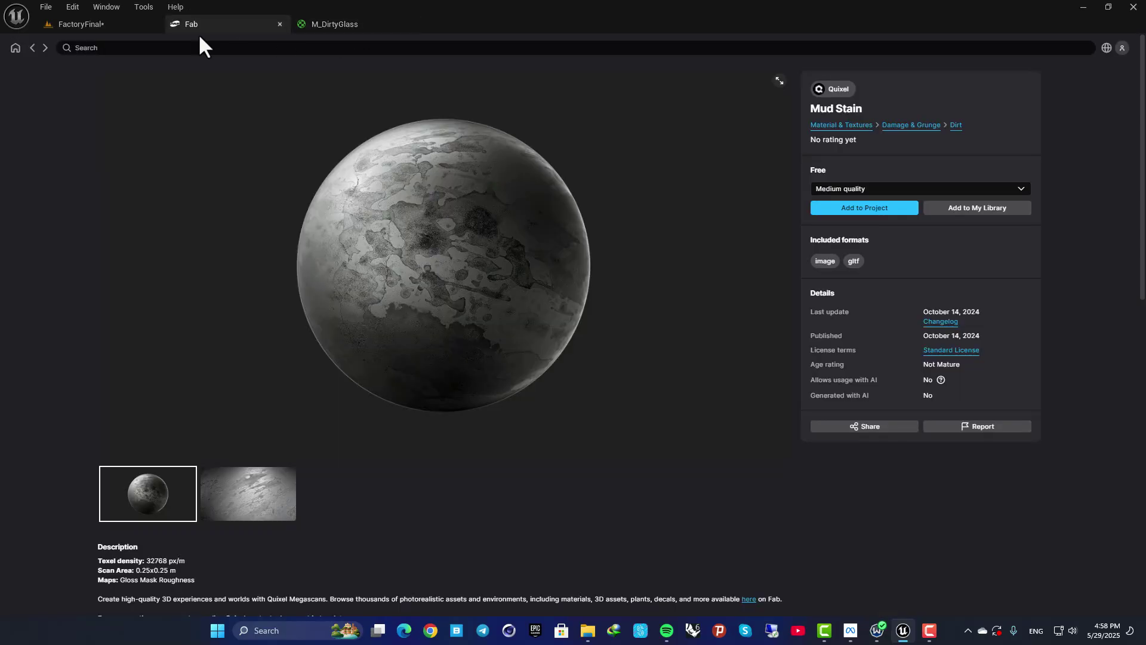
{"action": "left_click", "coordinate": [95, 25]}
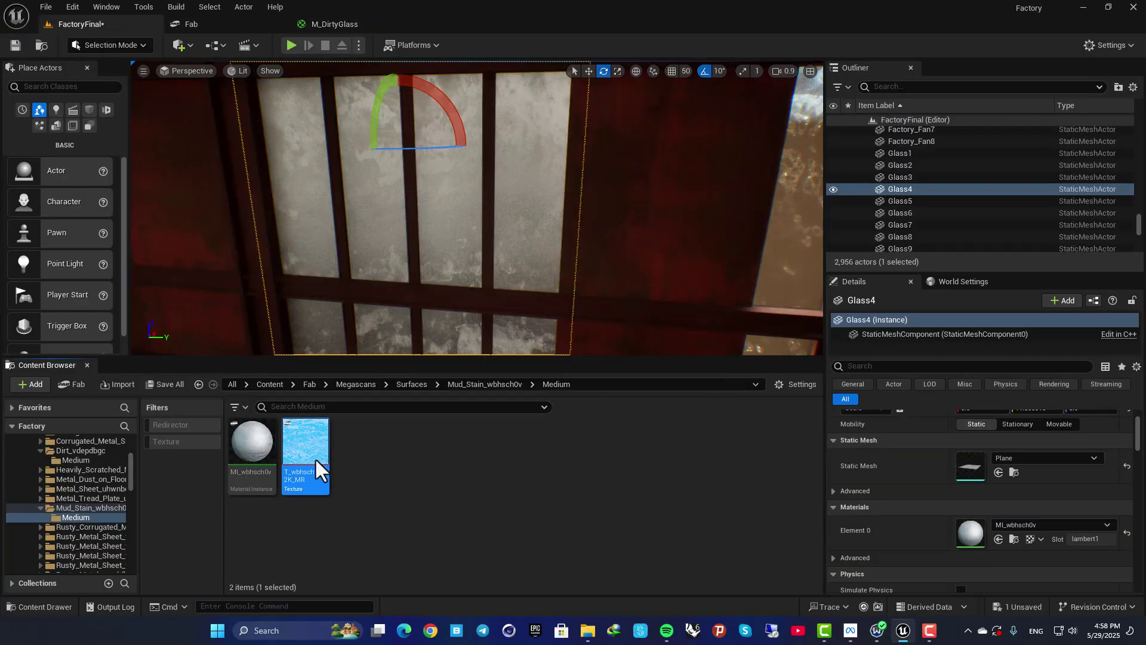
- Open the T_wbhsch0v_2K_MR texture and compare its red and green channels individually
{"action": "double_click", "coordinate": [306, 452]}
{"action": "left_click", "coordinate": [233, 47]}
{"action": "left_click", "coordinate": [219, 47]}
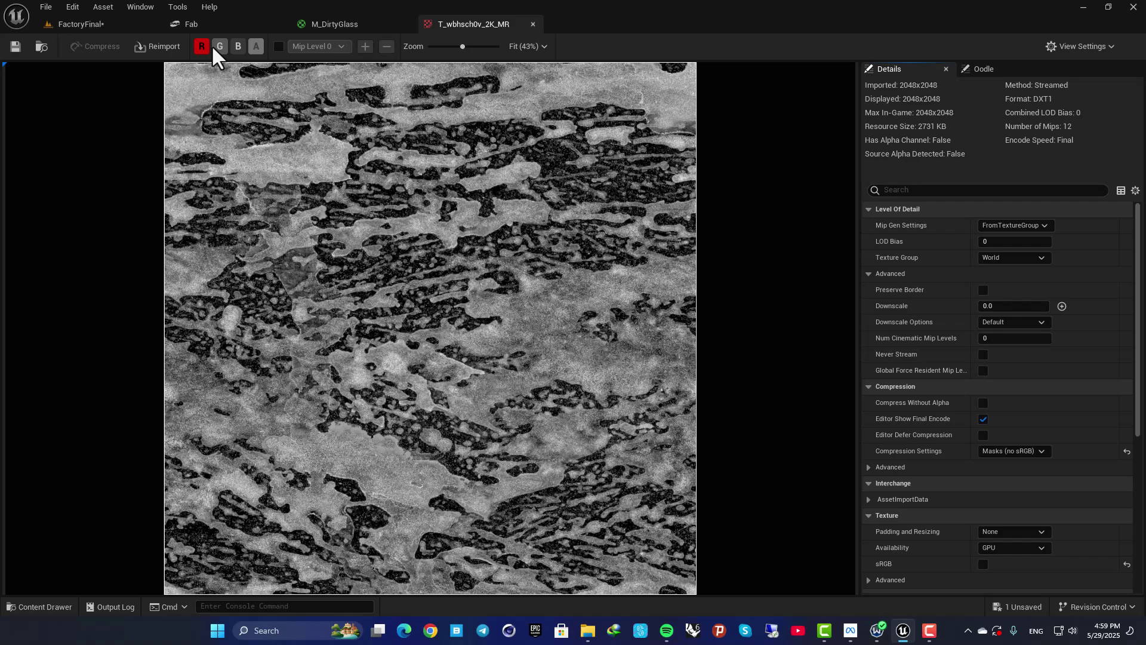
{"action": "left_click", "coordinate": [205, 47]}
{"action": "left_click", "coordinate": [204, 47]}
{"action": "left_click", "coordinate": [219, 48]}
{"action": "left_click", "coordinate": [202, 48]}
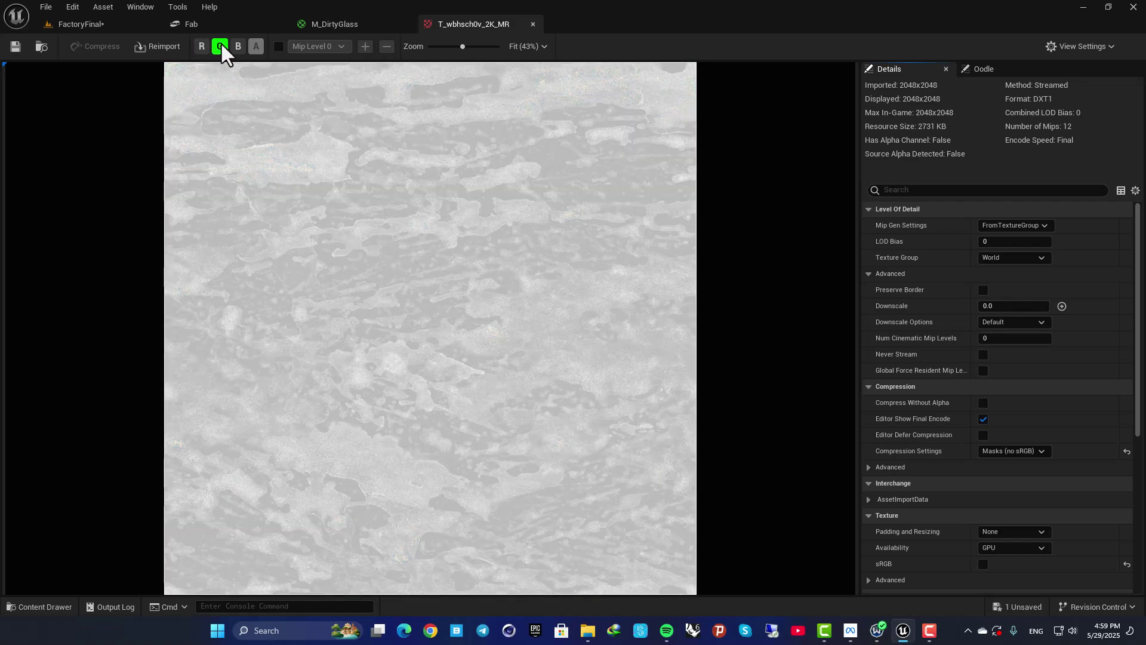
{"action": "left_click", "coordinate": [220, 47]}
{"action": "left_click", "coordinate": [202, 46]}
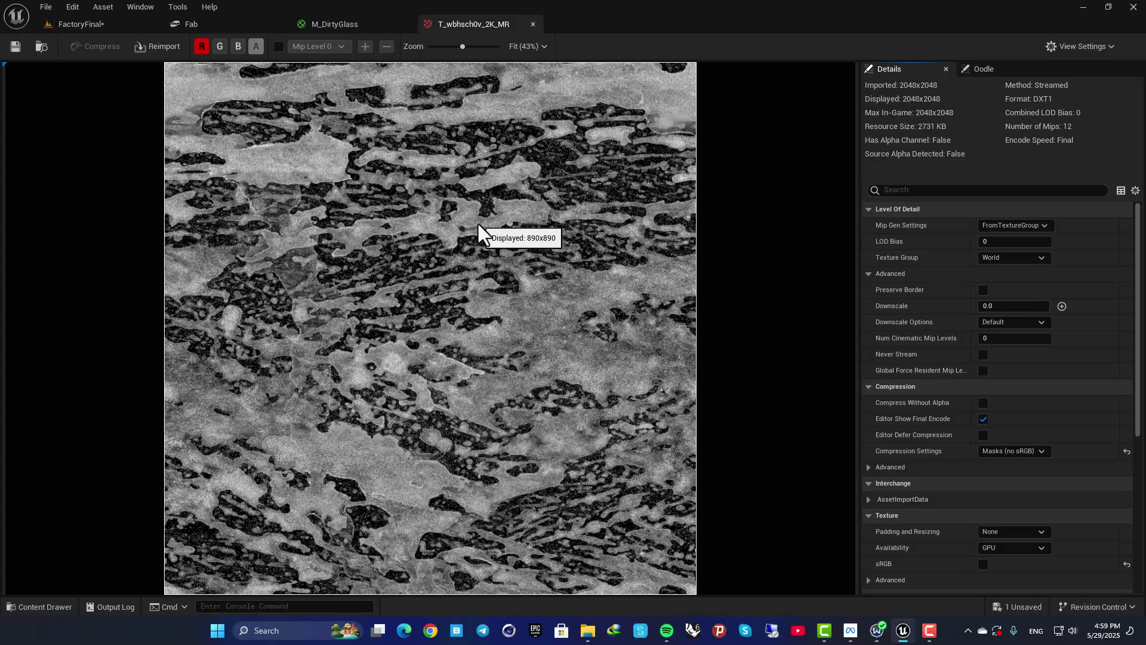
{"action": "left_click", "coordinate": [220, 46]}
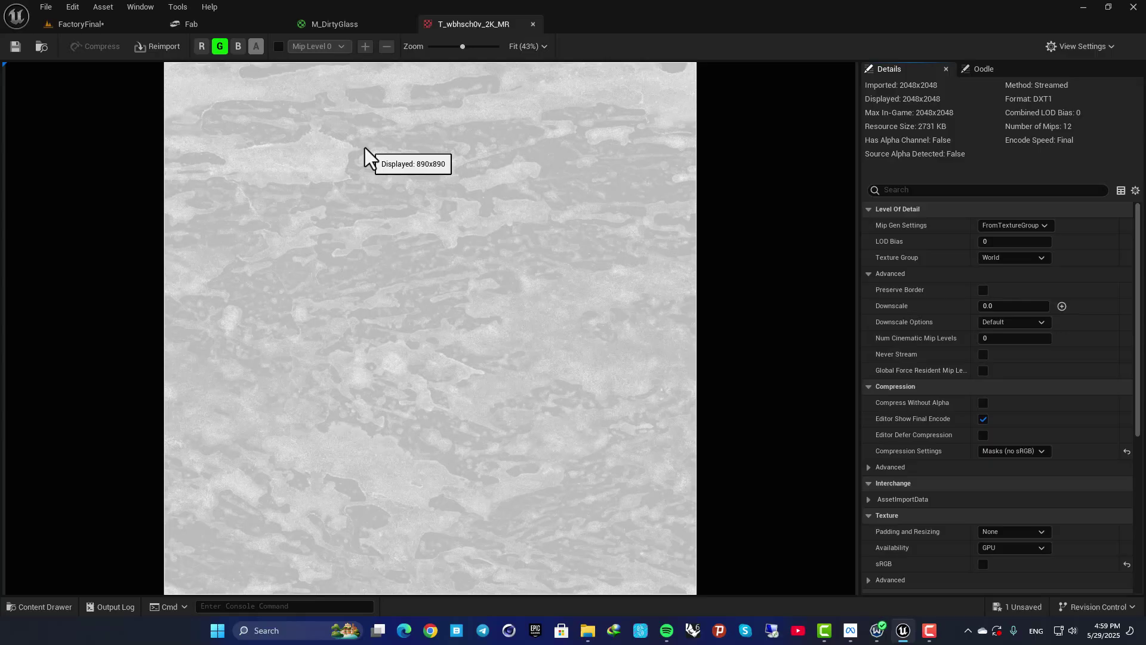
{"action": "left_click", "coordinate": [202, 47]}
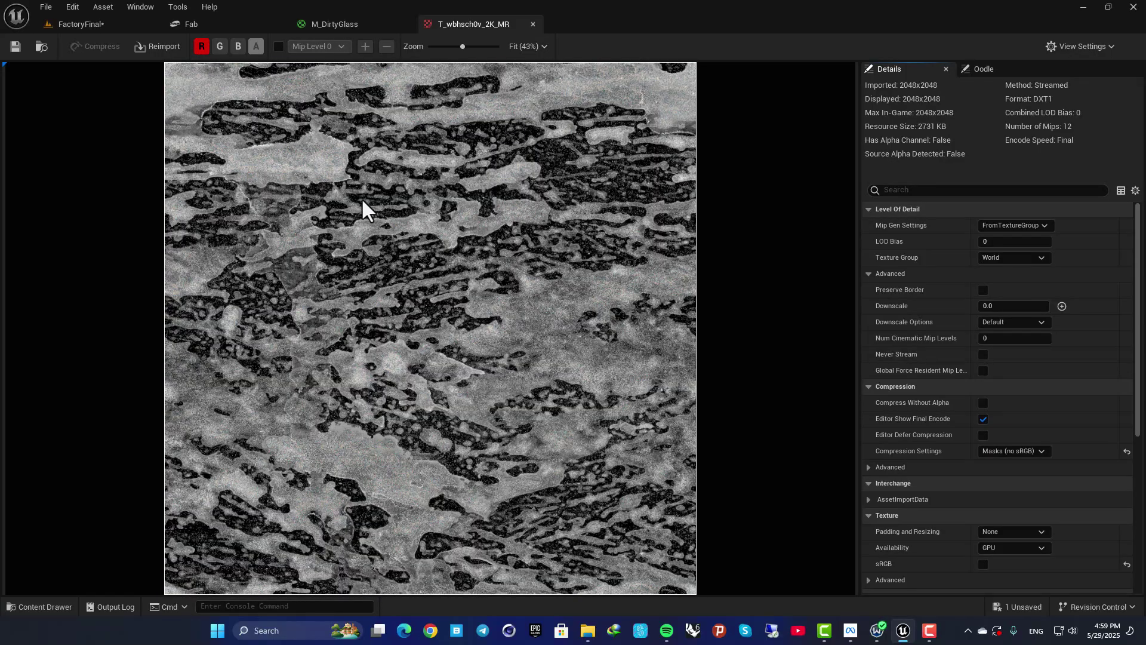
- Add the T_wbhsch0v_2K_MR texture to the M_DirtyGlass material graph as a Texture Sample node beside the main material node
{"action": "left_click", "coordinate": [340, 24]}
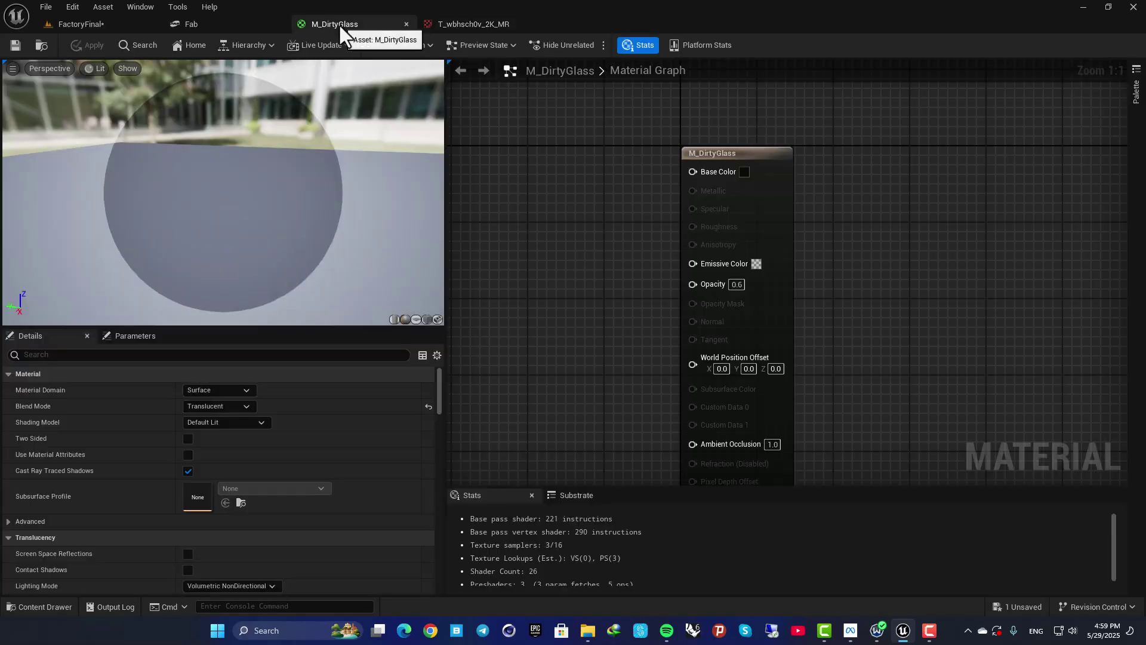
{"action": "left_click", "coordinate": [84, 27]}
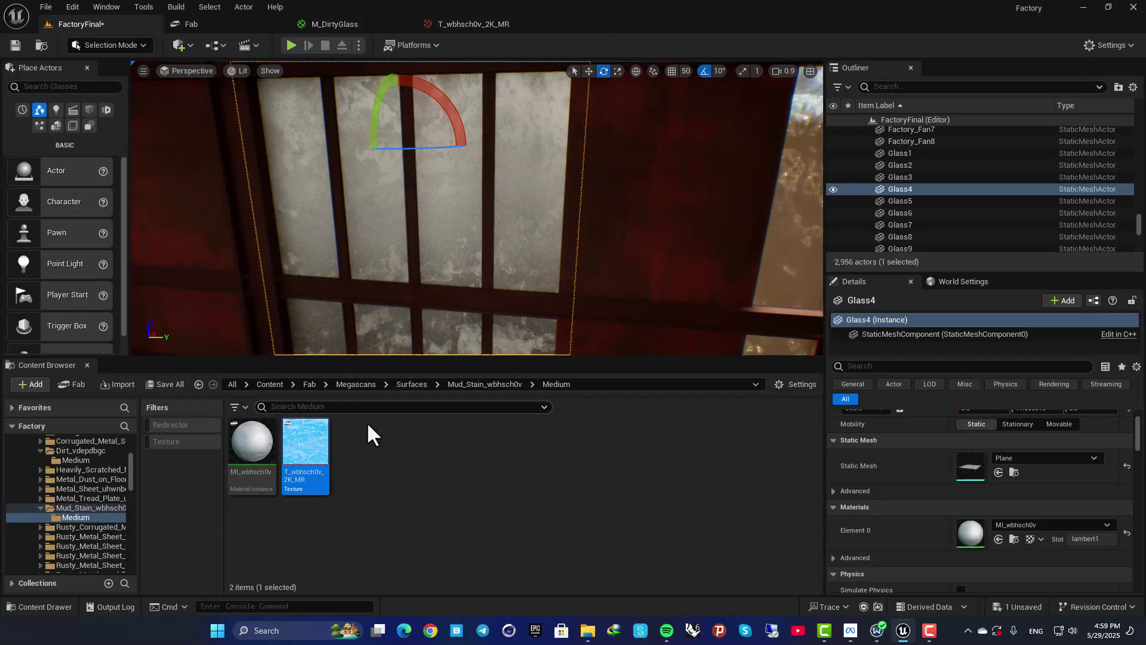
{"action": "left_click_drag", "start_coordinate": [306, 444], "coordinate": [525, 195]}
{"action": "right_click_drag", "start_coordinate": [582, 195], "coordinate": [667, 299]}
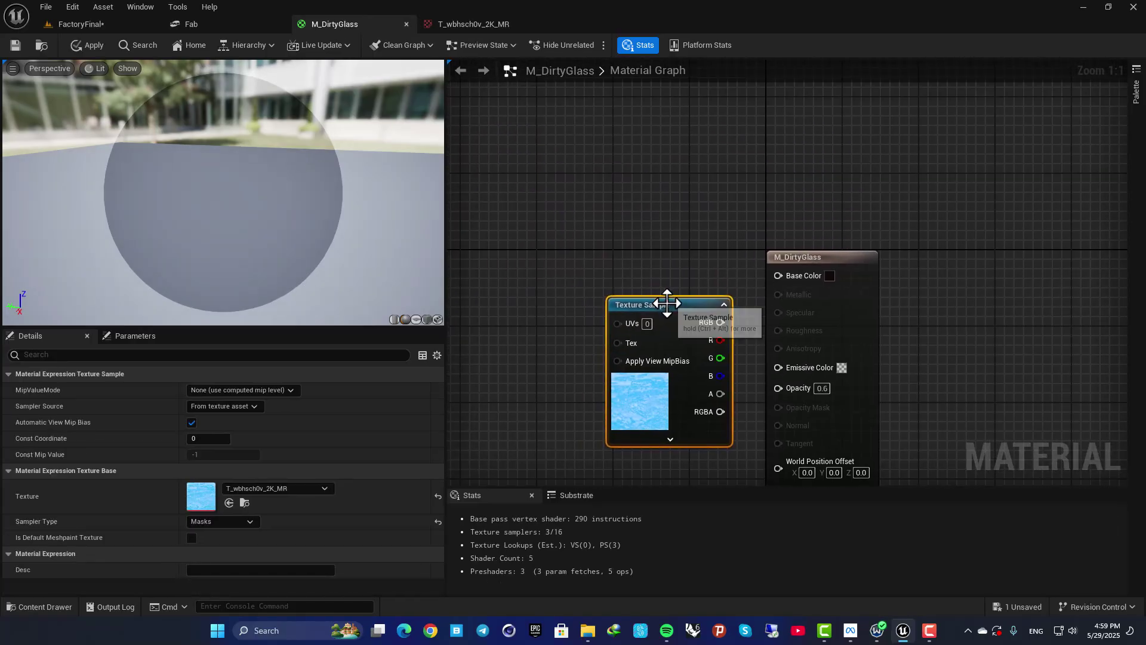
{"action": "left_click_drag", "start_coordinate": [665, 302], "coordinate": [518, 287]}
{"action": "right_click_drag", "start_coordinate": [545, 222], "coordinate": [610, 169]}
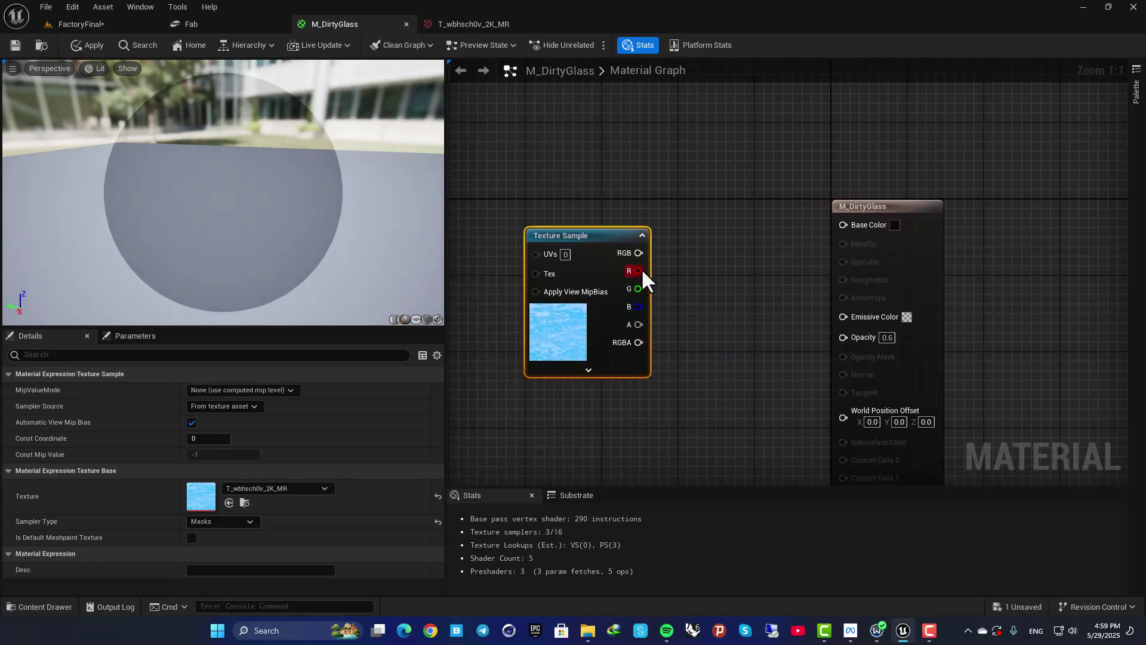
- Connect the Texture Sample's R output to the Opacity input of M_DirtyGlass, check the preview sphere and save the material
{"action": "left_click_drag", "start_coordinate": [637, 270], "coordinate": [840, 342]}
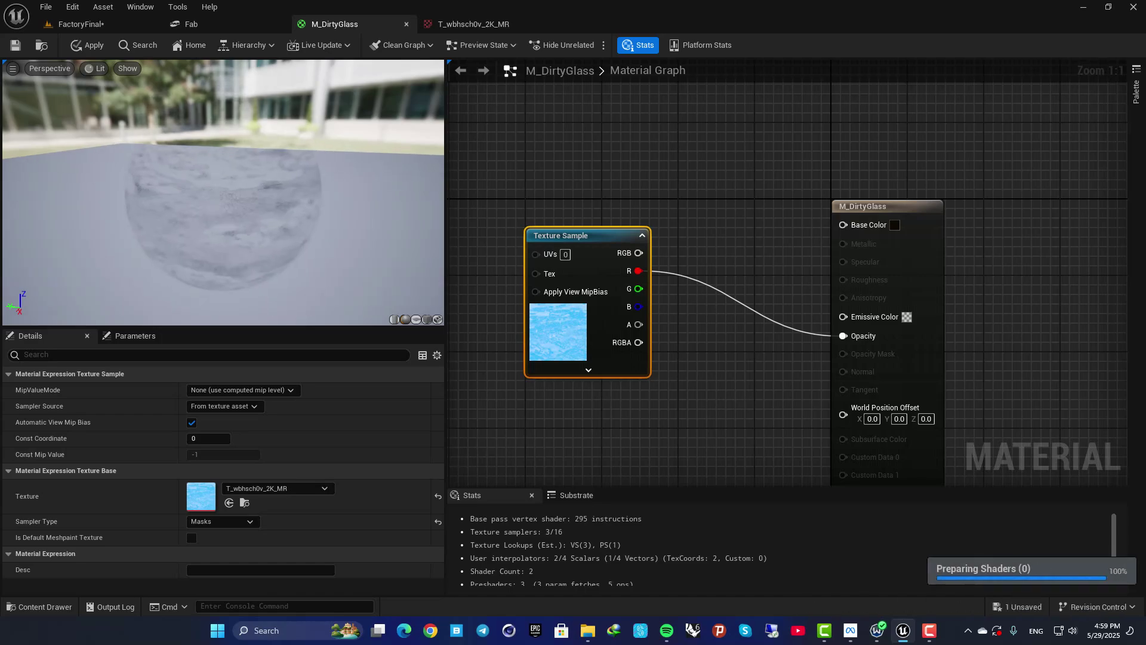
{"action": "left_click_drag", "start_coordinate": [171, 127], "coordinate": [170, 197]}
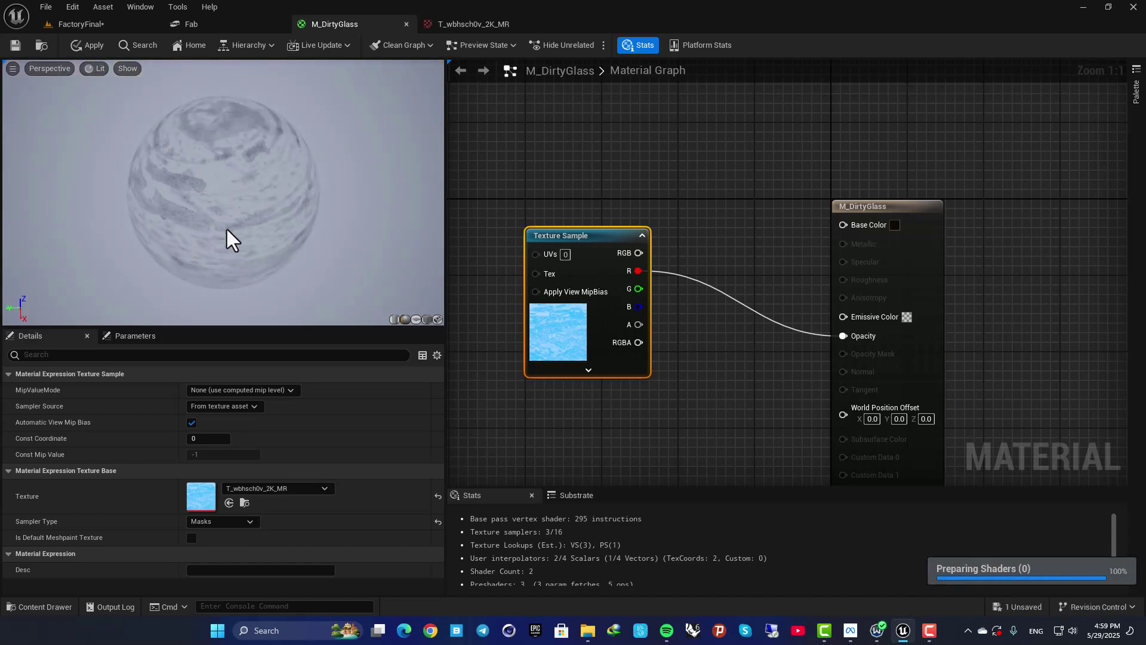
{"action": "left_click_drag", "start_coordinate": [227, 229], "coordinate": [201, 189]}
{"action": "scroll", "coordinate": [243, 227], "scroll_direction": "up", "scroll_amount": 3}
{"action": "left_click_drag", "start_coordinate": [271, 218], "coordinate": [271, 191]}
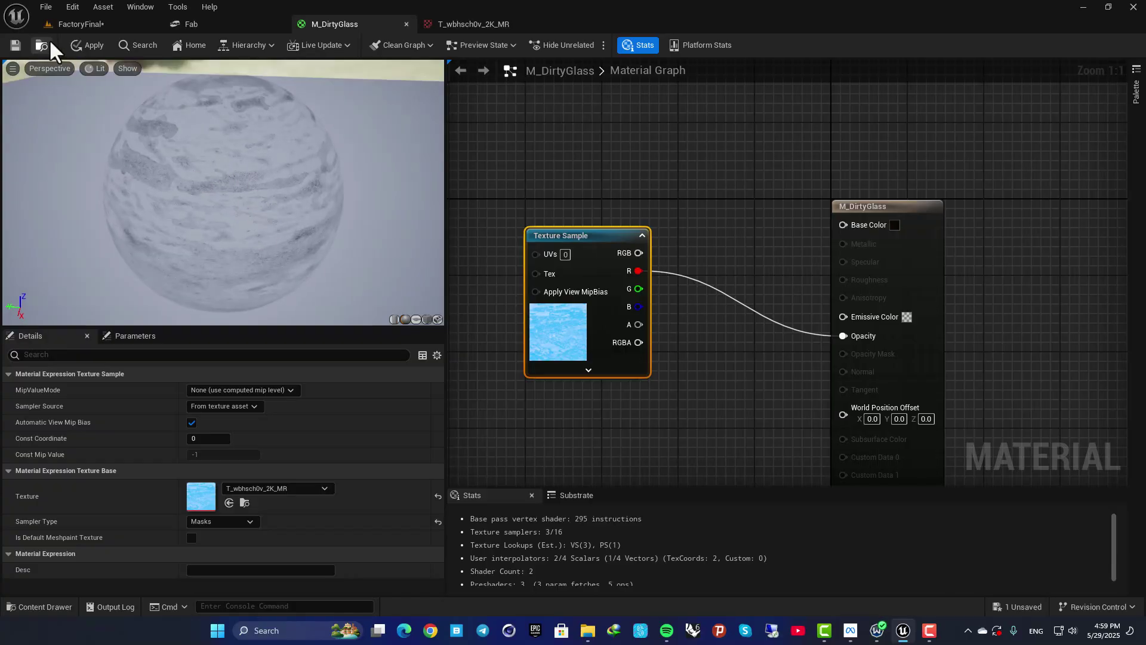
{"action": "left_click", "coordinate": [15, 45]}
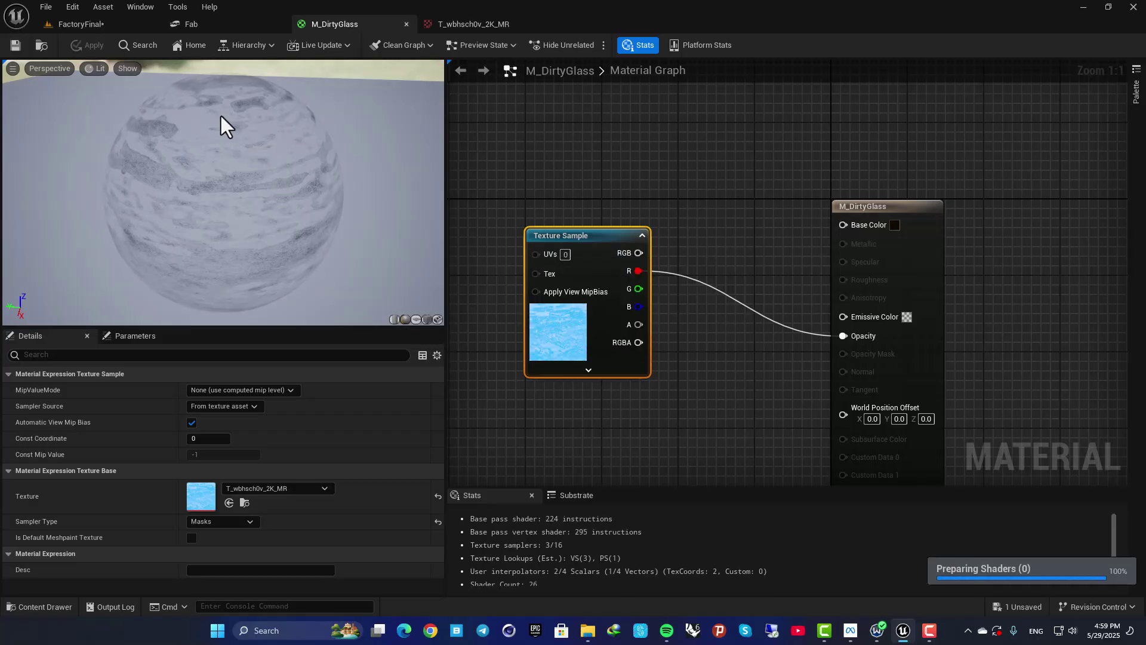
- Apply M_DirtyGlass from the Content folder to the Glass4 window in the FactoryFinal level and inspect the glass up close
{"action": "left_click", "coordinate": [105, 27]}
{"action": "mouse_move", "coordinate": [442, 240]}
{"action": "right_mouse_down"}
{"action": "mouse_move", "coordinate": [439, 266]}
{"action": "mouse_move", "coordinate": [442, 240]}
{"action": "right_mouse_up"}
{"action": "left_click", "coordinate": [444, 469]}
{"action": "key", "text": "alt+Left"}
{"action": "key", "text": "alt+Left"}
{"action": "key", "text": "alt+Left"}
{"action": "key", "text": "alt+Left"}
{"action": "key", "text": "alt+Left"}
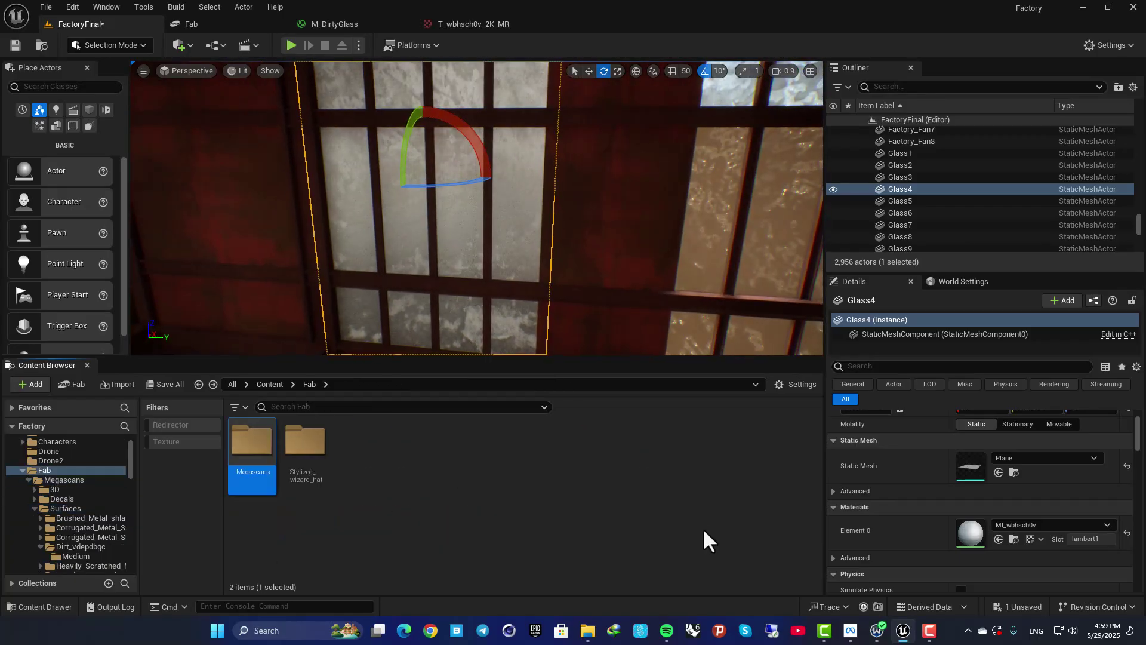
{"action": "left_click", "coordinate": [544, 525]}
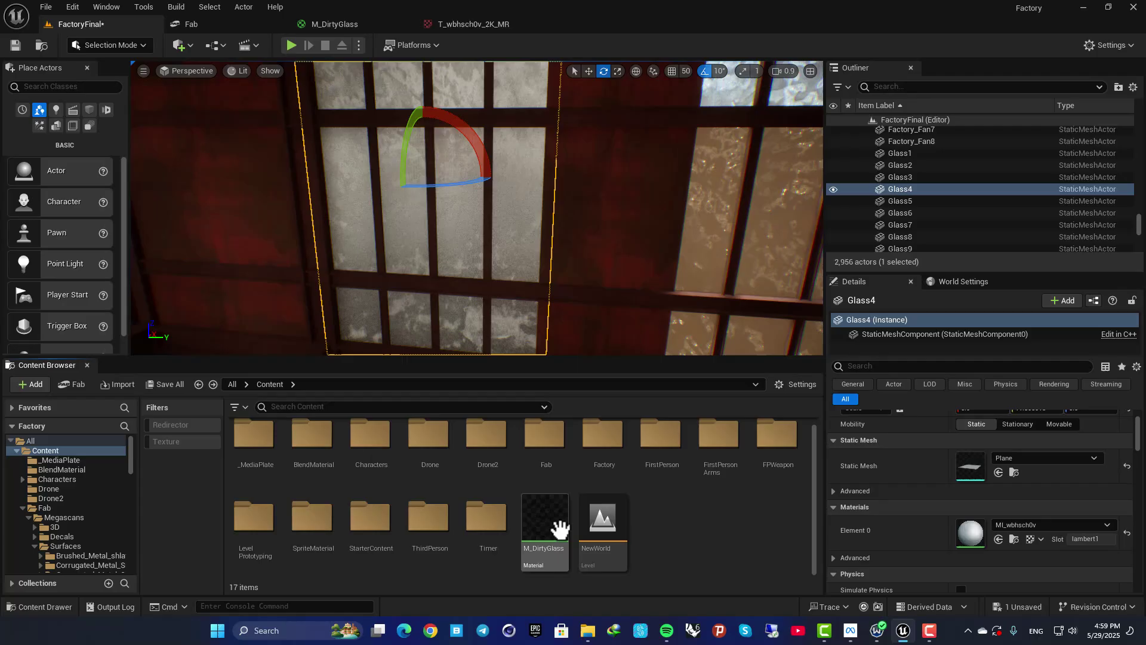
{"action": "left_click_drag", "start_coordinate": [552, 525], "coordinate": [524, 345]}
{"action": "right_click_drag", "start_coordinate": [525, 344], "coordinate": [468, 352]}
{"action": "right_click_drag", "start_coordinate": [399, 281], "coordinate": [399, 322]}
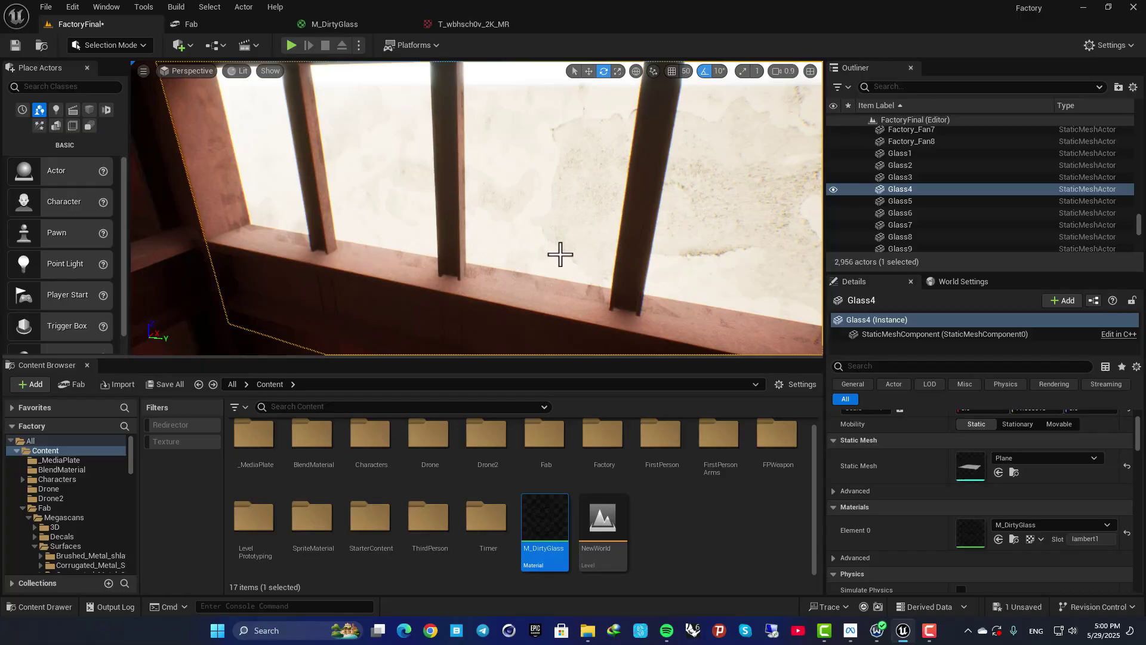
- Examine the Glass4 window up close and from farther back, comparing its dirt visibility with the neighbouring windows
{"action": "key", "text": "f"}
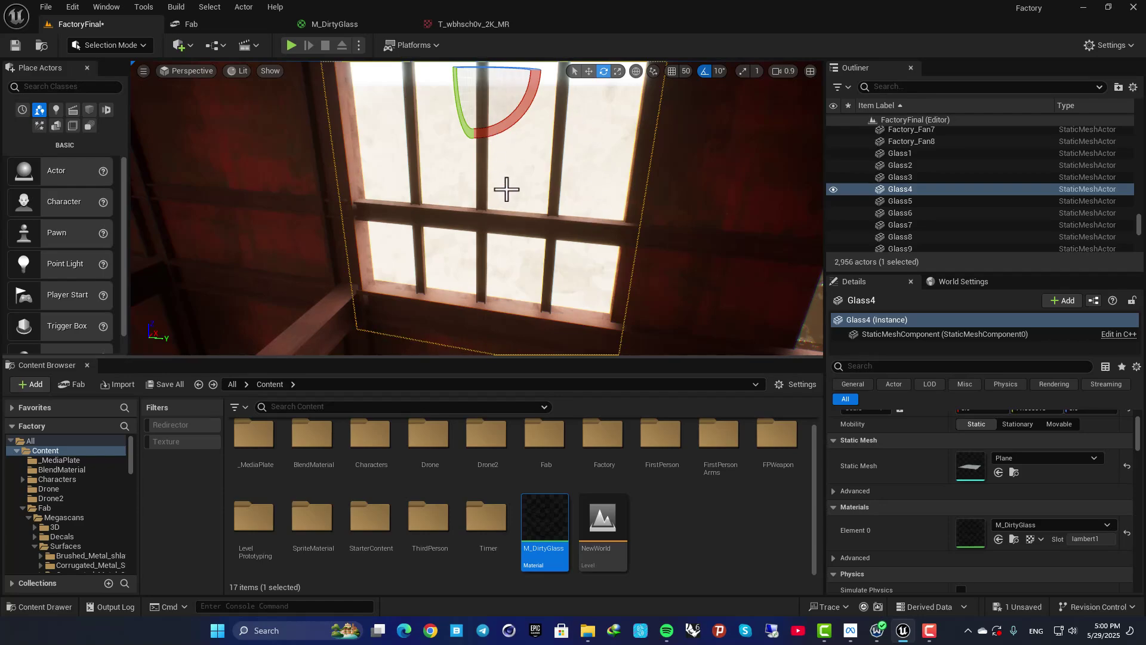
{"action": "key", "text": "Escape"}
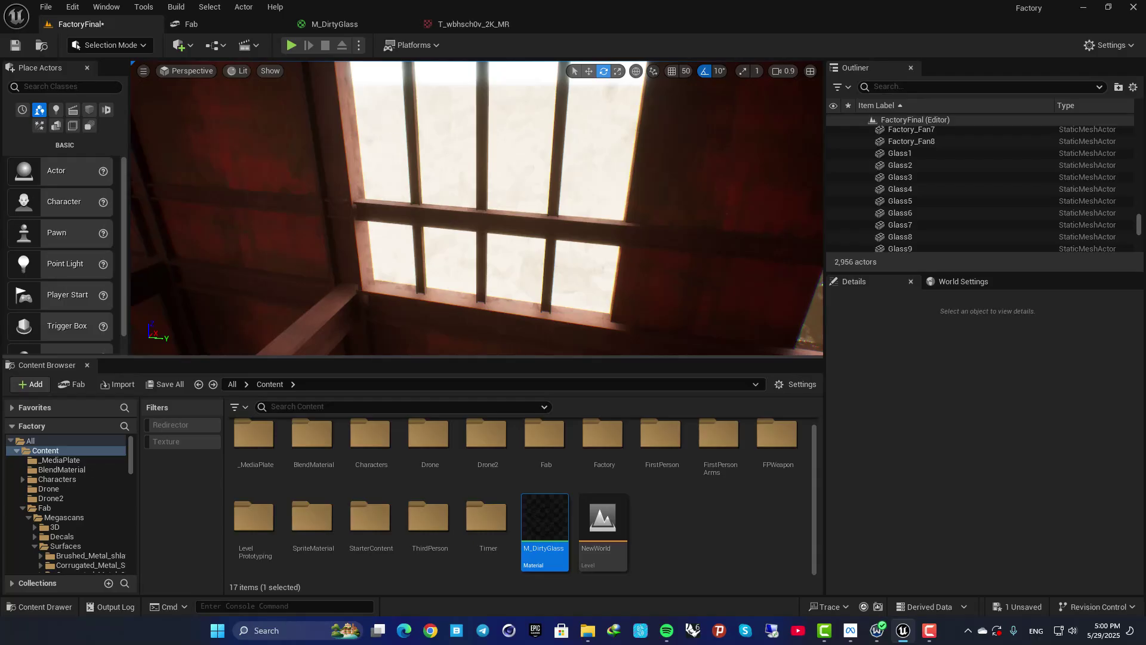
{"action": "right_click_drag", "start_coordinate": [482, 212], "coordinate": [483, 143]}
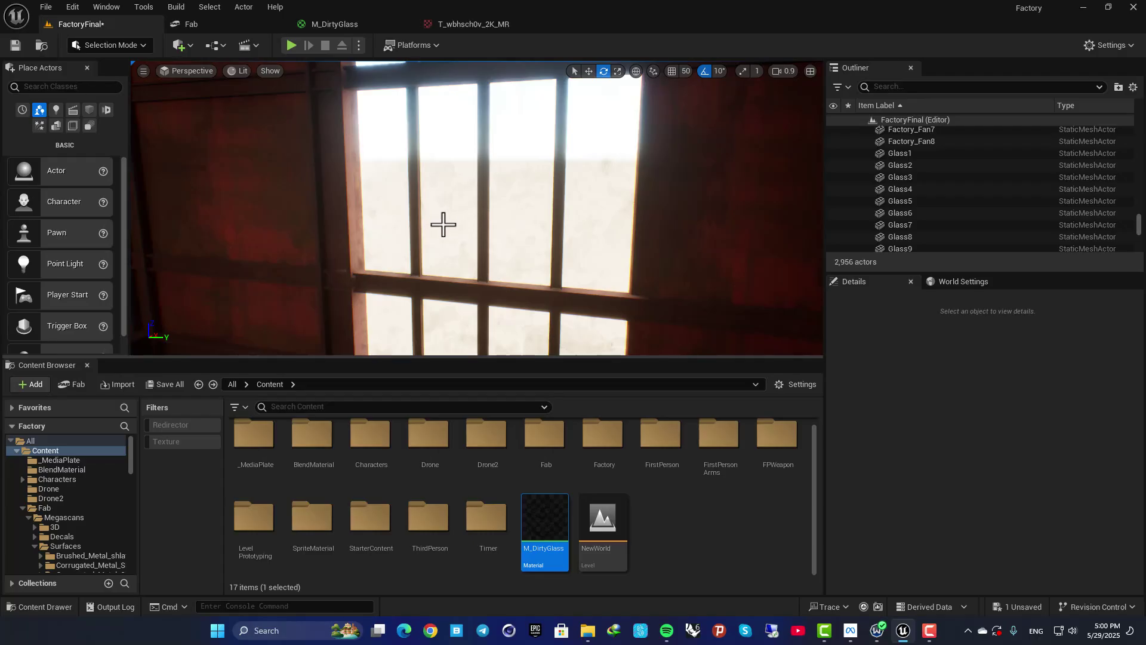
{"action": "left_click", "coordinate": [439, 199]}
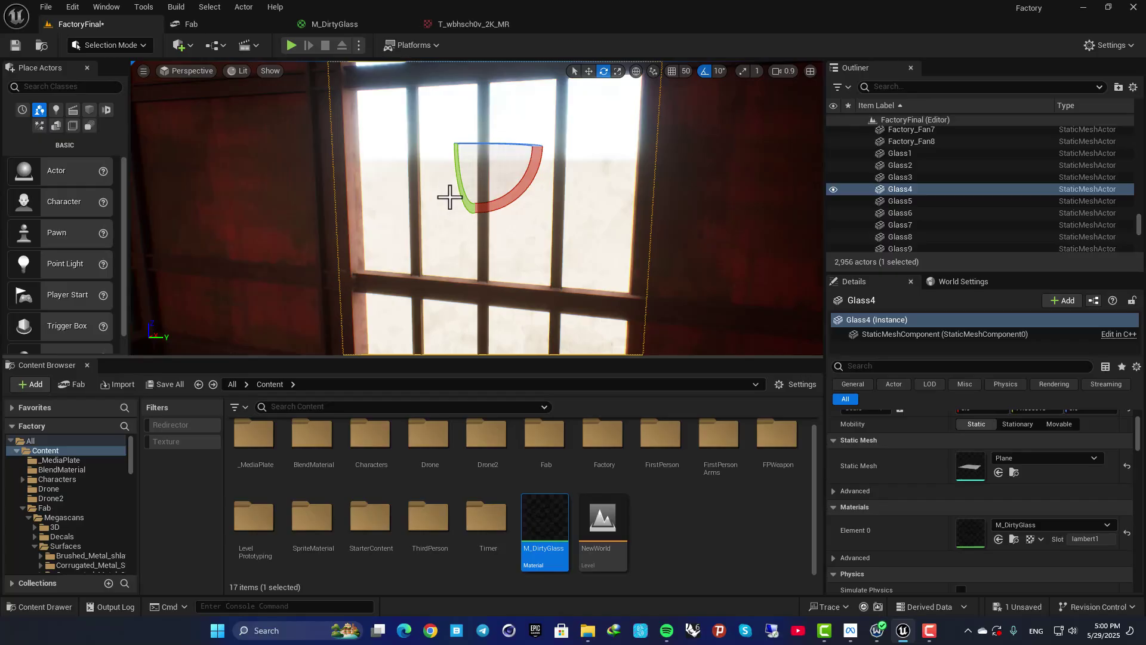
{"action": "right_click_drag", "start_coordinate": [463, 224], "coordinate": [485, 173]}
{"action": "scroll", "coordinate": [522, 238], "scroll_direction": "down", "scroll_amount": 10}
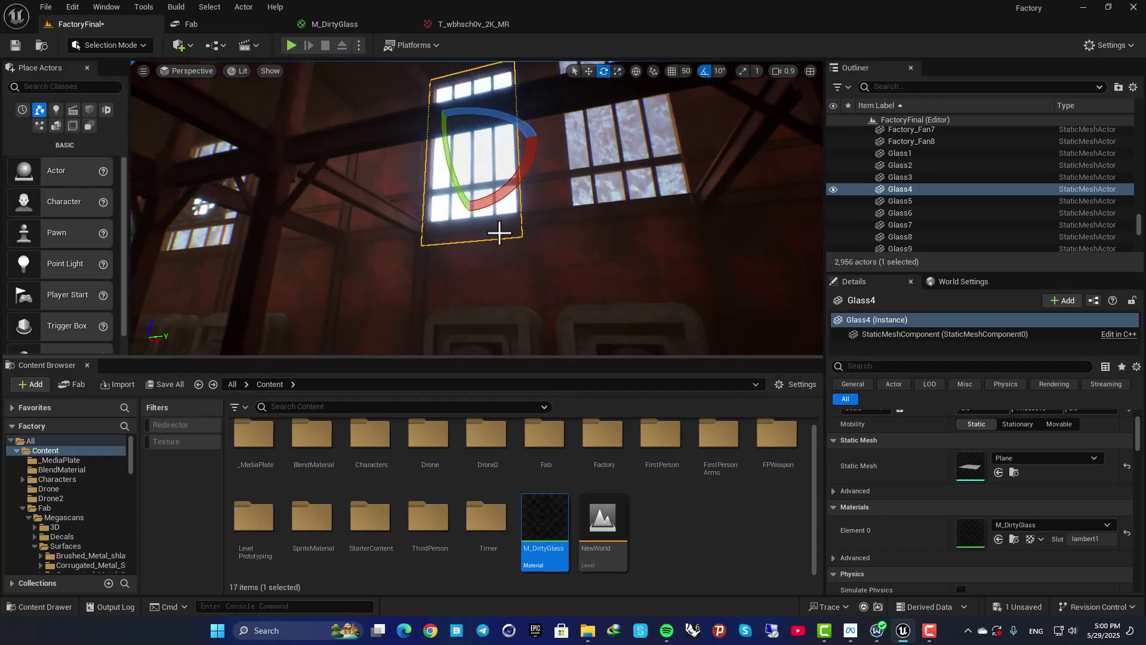
{"action": "key", "text": "f"}
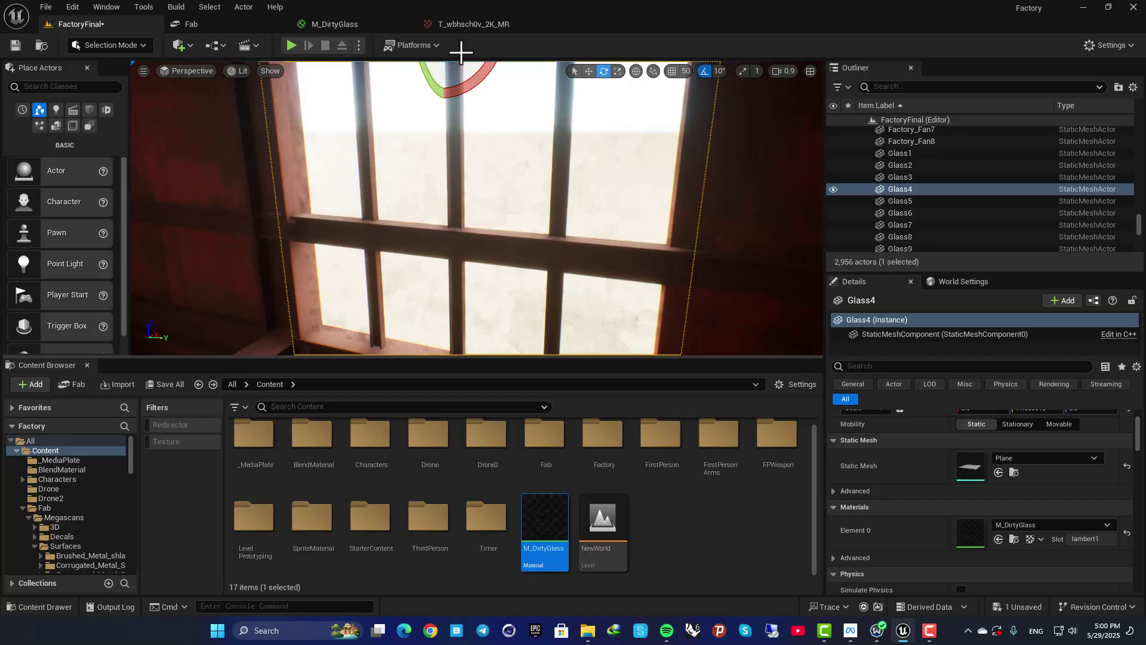
- Insert a Power node between the Texture Sample's R output and the Opacity input in the M_DirtyGlass material graph
{"action": "left_click", "coordinate": [354, 18]}
{"action": "right_click_drag", "start_coordinate": [679, 183], "coordinate": [564, 124]}
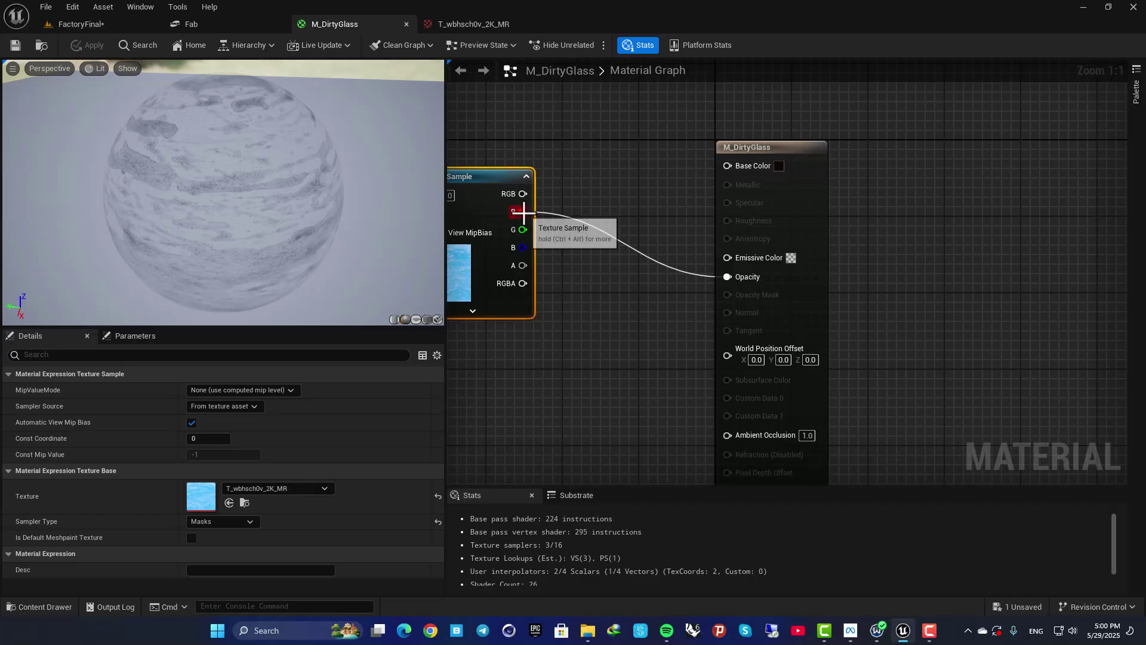
{"action": "left_click_drag", "start_coordinate": [522, 211], "coordinate": [618, 247]}
{"action": "type", "text": "po"}
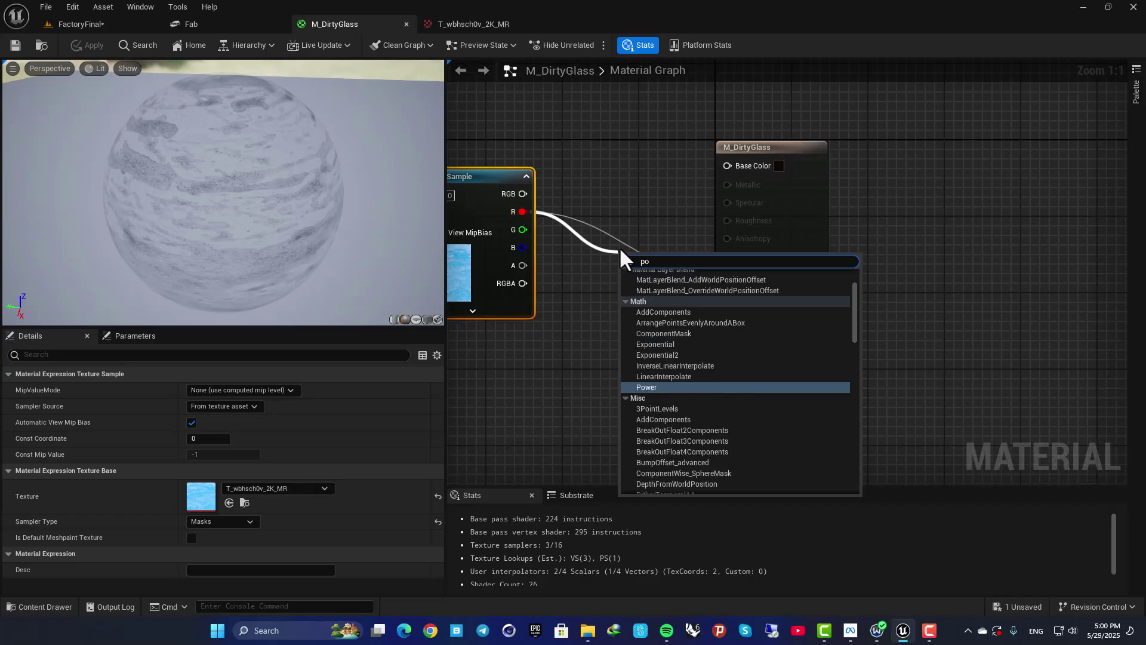
{"action": "type", "text": "wer"}
{"action": "key", "text": "Return"}
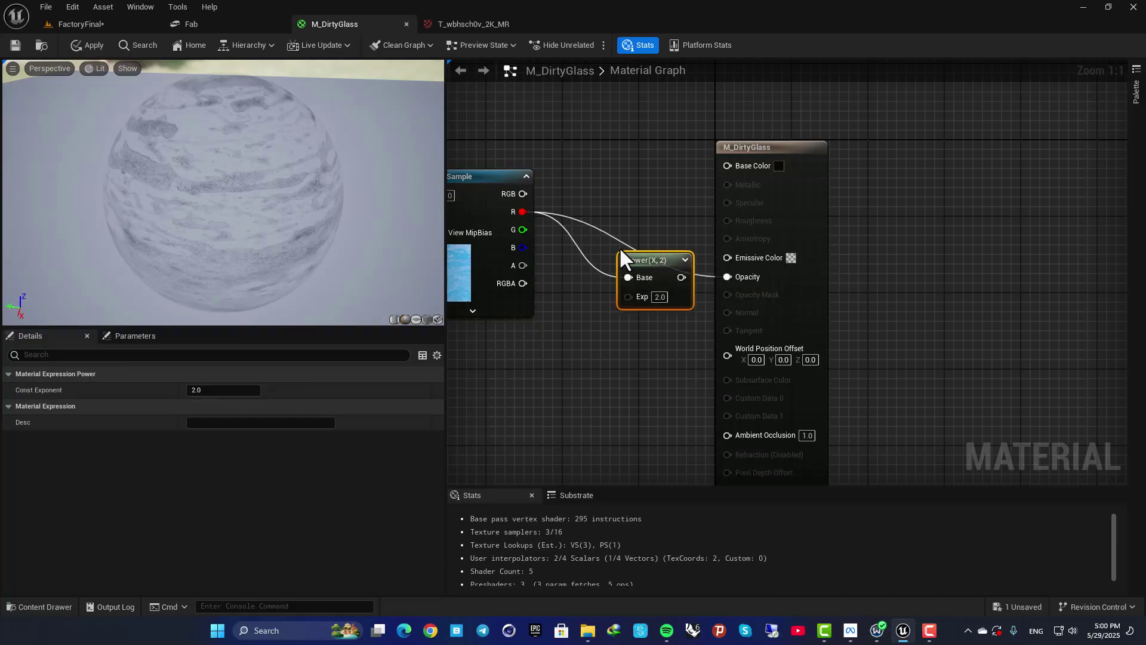
{"action": "left_click_drag", "start_coordinate": [635, 251], "coordinate": [727, 276]}
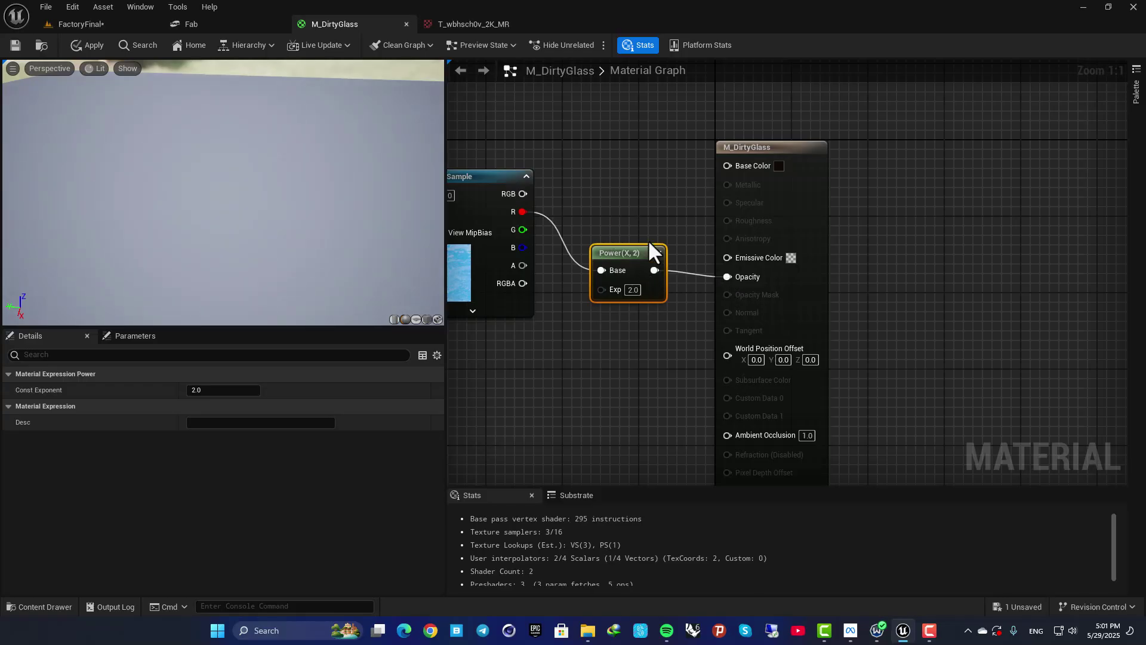
- Set the Power node's exponent to 0.01, check the preview sphere and save the material
{"action": "left_click", "coordinate": [633, 290]}
{"action": "type", "text": "0."}
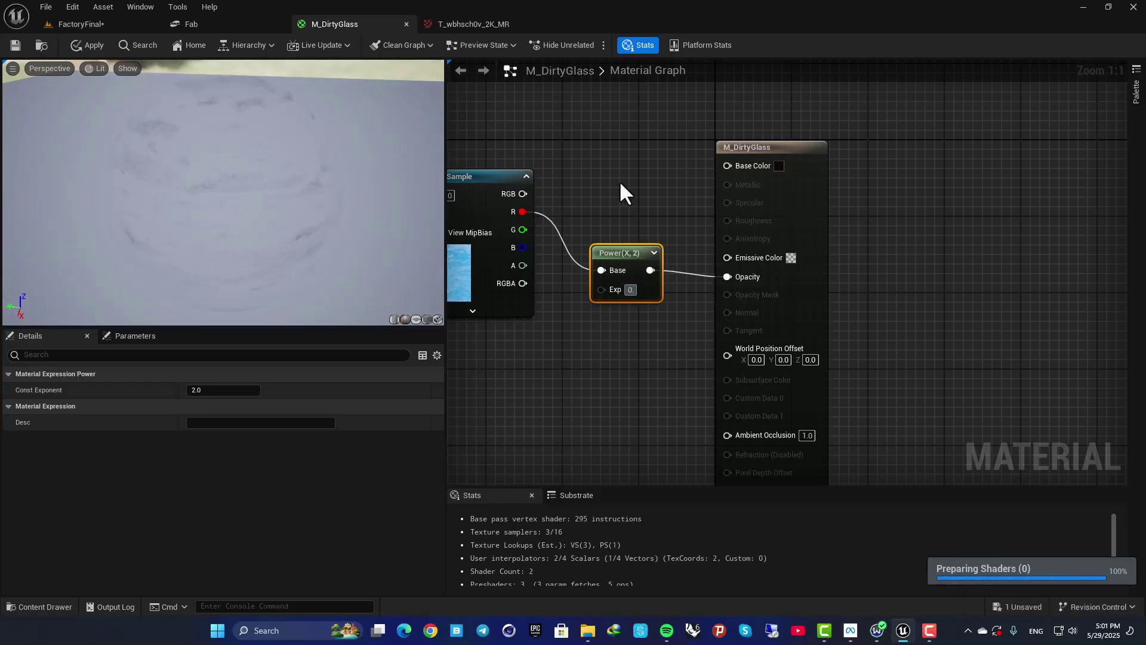
{"action": "key", "text": "Return"}
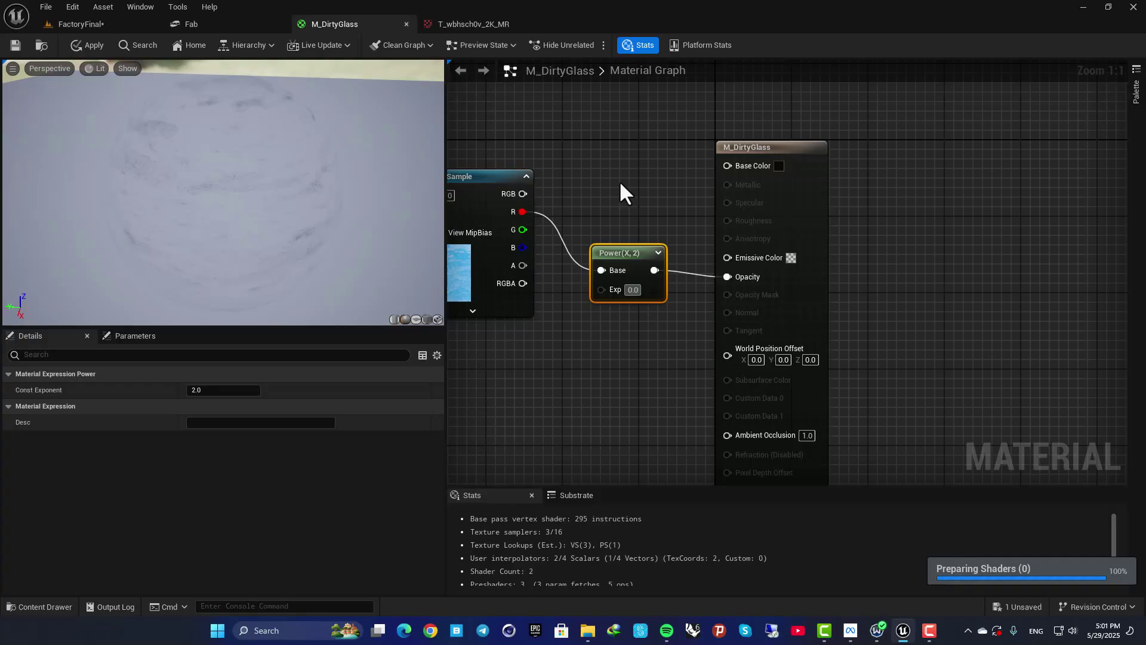
{"action": "type", "text": "0.01"}
{"action": "key", "text": "Return"}
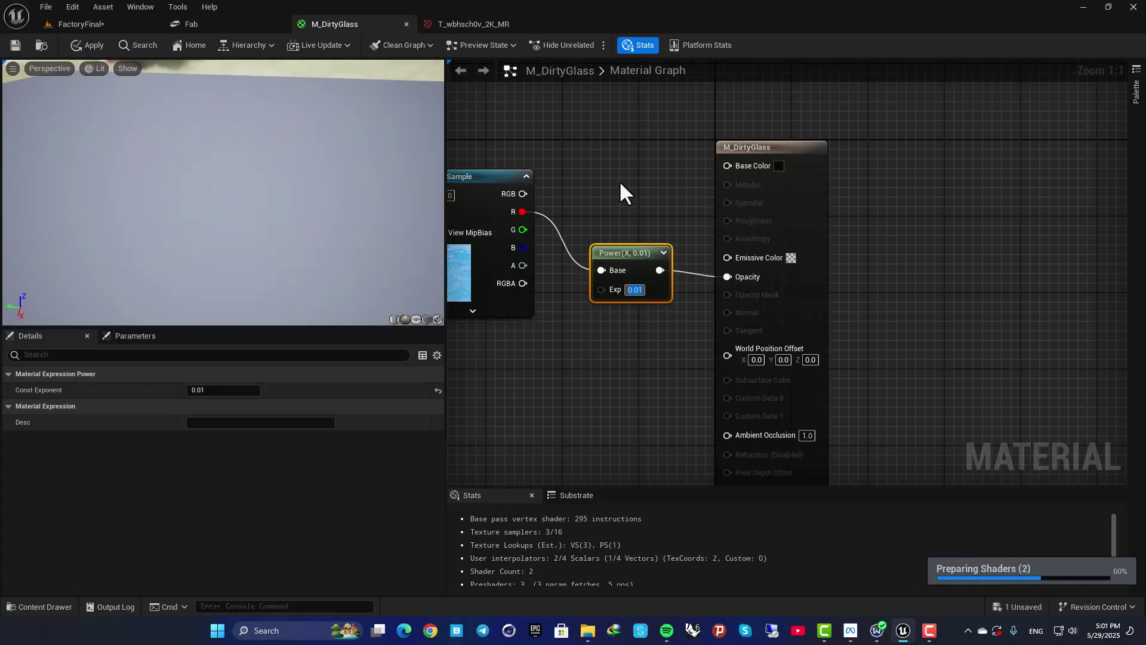
{"action": "left_click_drag", "start_coordinate": [195, 196], "coordinate": [220, 225]}
{"action": "right_click_drag", "start_coordinate": [219, 225], "coordinate": [203, 232]}
{"action": "mouse_move", "coordinate": [202, 232]}
{"action": "left_mouse_down"}
{"action": "mouse_move", "coordinate": [220, 203]}
{"action": "mouse_move", "coordinate": [186, 222]}
{"action": "left_mouse_up"}
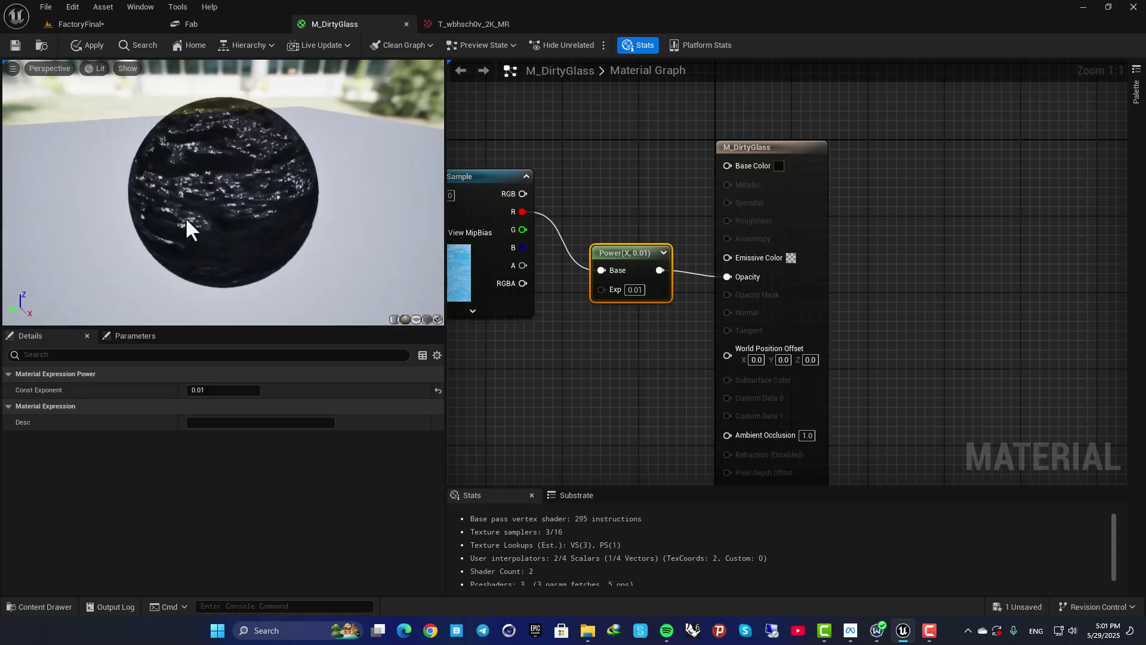
{"action": "left_click", "coordinate": [18, 48]}
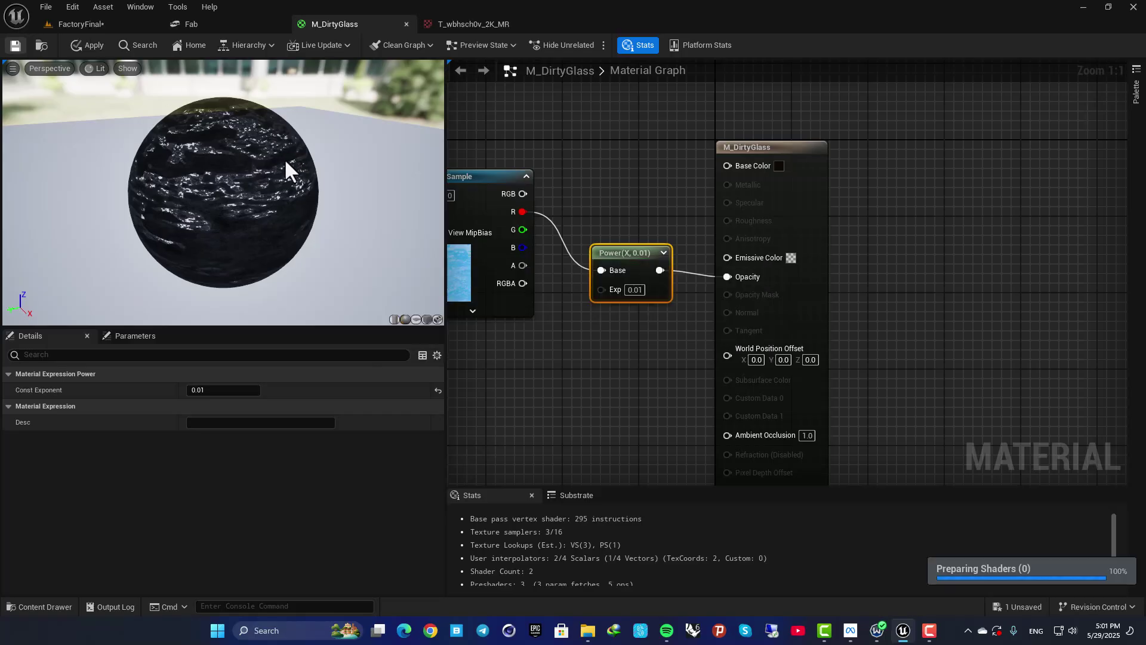
- Return to the FactoryFinal level, switch to Game View and inspect the Glass4 window without selection outlines
{"action": "left_click", "coordinate": [77, 24]}
{"action": "right_click_drag", "start_coordinate": [476, 208], "coordinate": [513, 167]}
{"action": "key", "text": "s"}
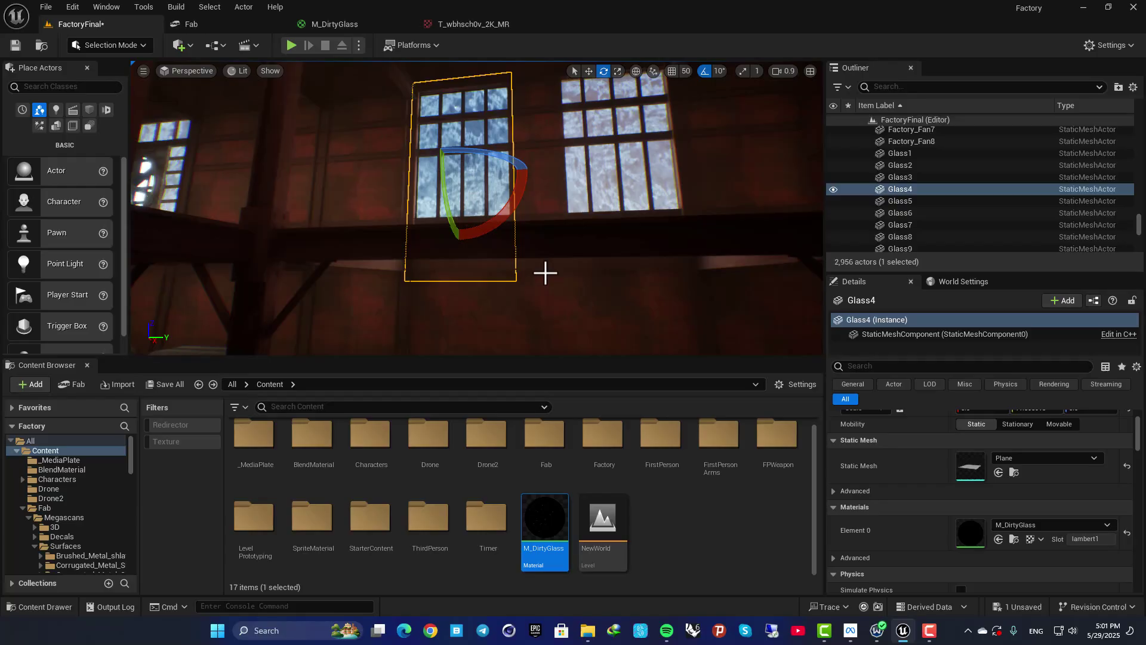
{"action": "key", "text": "f"}
{"action": "mouse_move", "coordinate": [544, 281]}
{"action": "right_mouse_down"}
{"action": "mouse_move", "coordinate": [558, 262]}
{"action": "mouse_move", "coordinate": [543, 280]}
{"action": "mouse_move", "coordinate": [564, 280]}
{"action": "mouse_move", "coordinate": [543, 281]}
{"action": "mouse_move", "coordinate": [543, 263]}
{"action": "mouse_move", "coordinate": [543, 284]}
{"action": "right_mouse_up"}
{"action": "key", "text": "s"}
{"action": "key", "text": "g"}
{"action": "right_click_drag", "start_coordinate": [513, 227], "coordinate": [500, 217]}
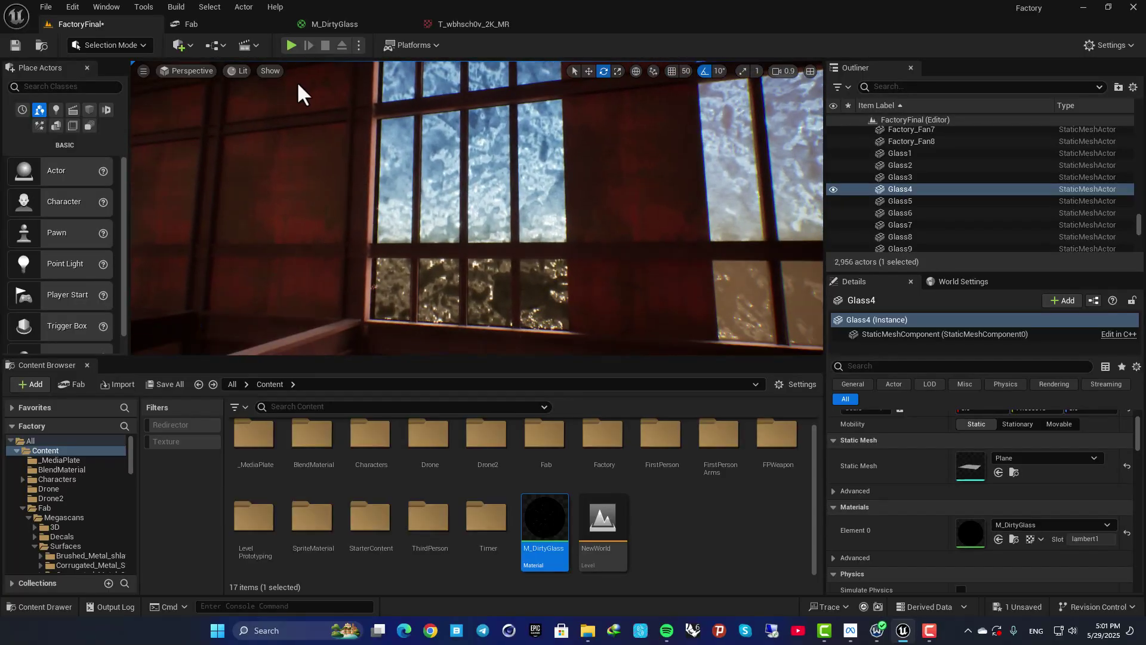
- Compare the M_DirtyGlass preview sphere with the windows in the FactoryFinal level from several distances and angles
{"action": "left_click", "coordinate": [335, 26]}
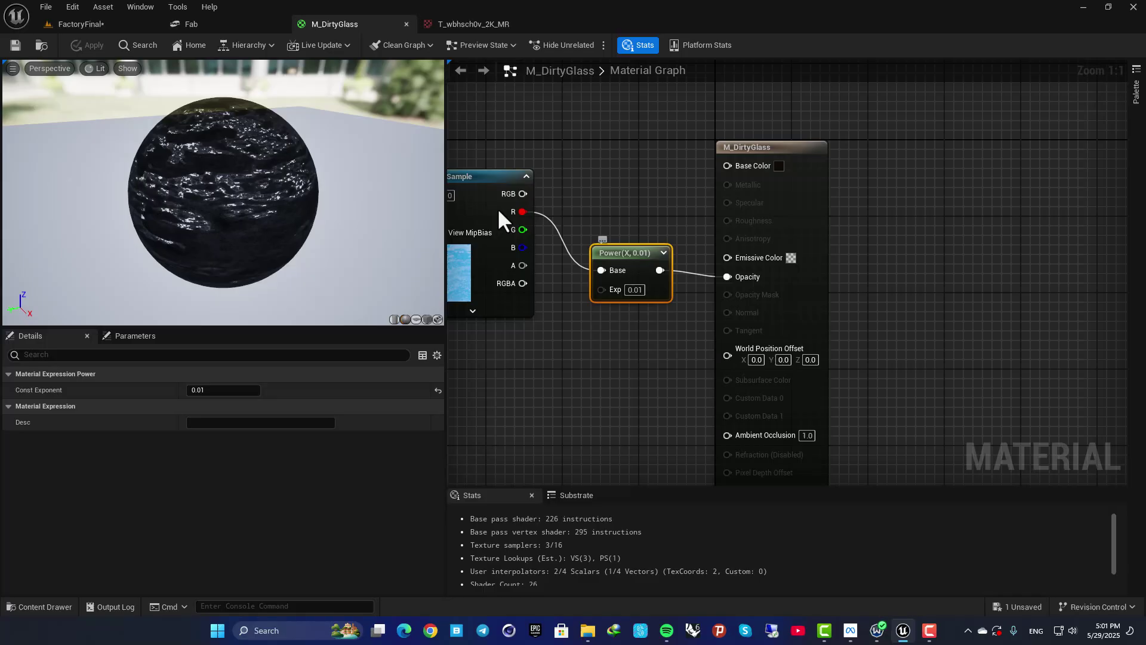
{"action": "right_click_drag", "start_coordinate": [179, 179], "coordinate": [179, 203]}
{"action": "right_click_drag", "start_coordinate": [254, 203], "coordinate": [253, 180]}
{"action": "left_click_drag", "start_coordinate": [253, 180], "coordinate": [203, 140]}
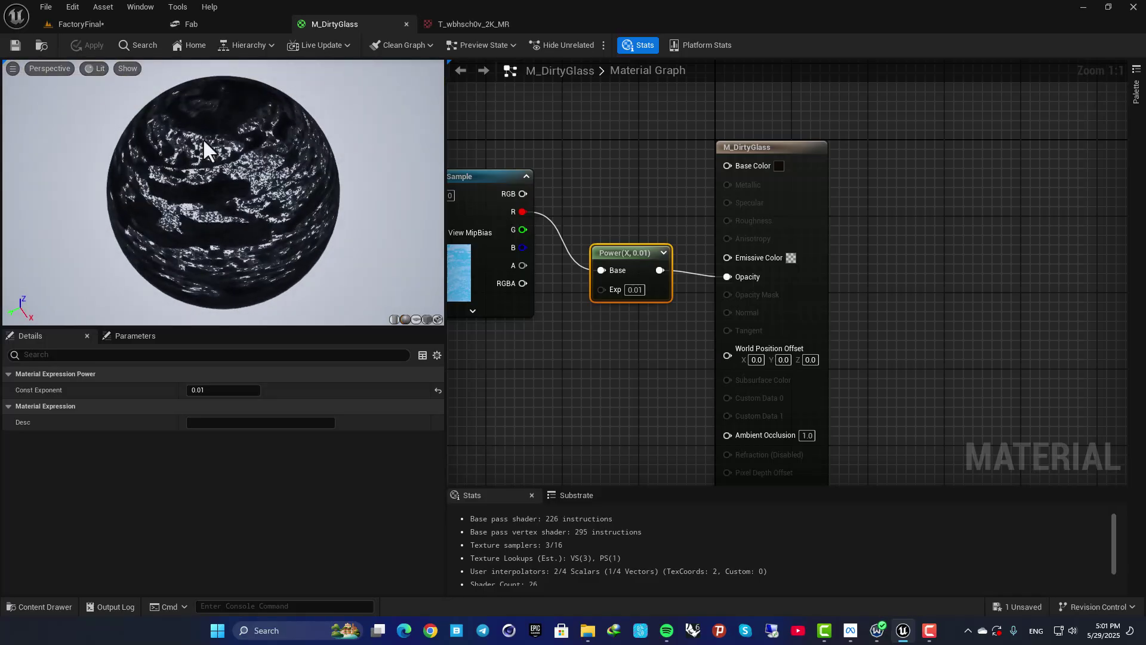
{"action": "left_click", "coordinate": [99, 25]}
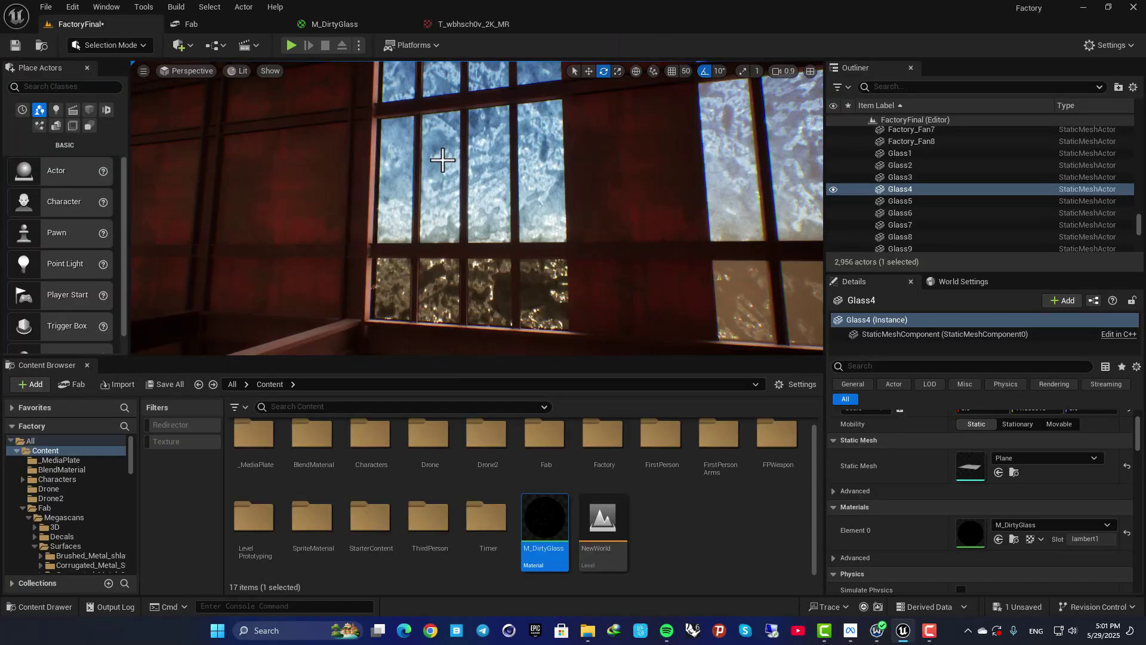
{"action": "key", "text": "s"}
{"action": "mouse_move", "coordinate": [477, 208]}
{"action": "right_mouse_down"}
{"action": "mouse_move", "coordinate": [477, 237]}
{"action": "mouse_move", "coordinate": [502, 234]}
{"action": "mouse_move", "coordinate": [477, 232]}
{"action": "mouse_move", "coordinate": [481, 198]}
{"action": "right_mouse_up"}
{"action": "key", "text": "w"}
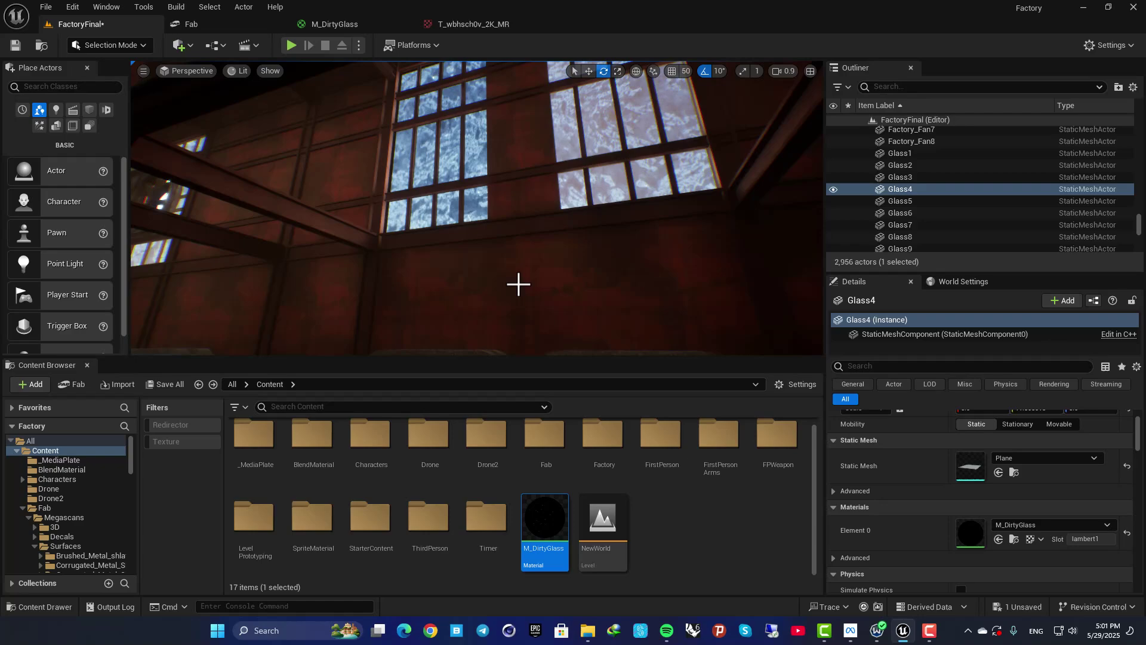
{"action": "right_click_drag", "start_coordinate": [527, 285], "coordinate": [507, 170]}
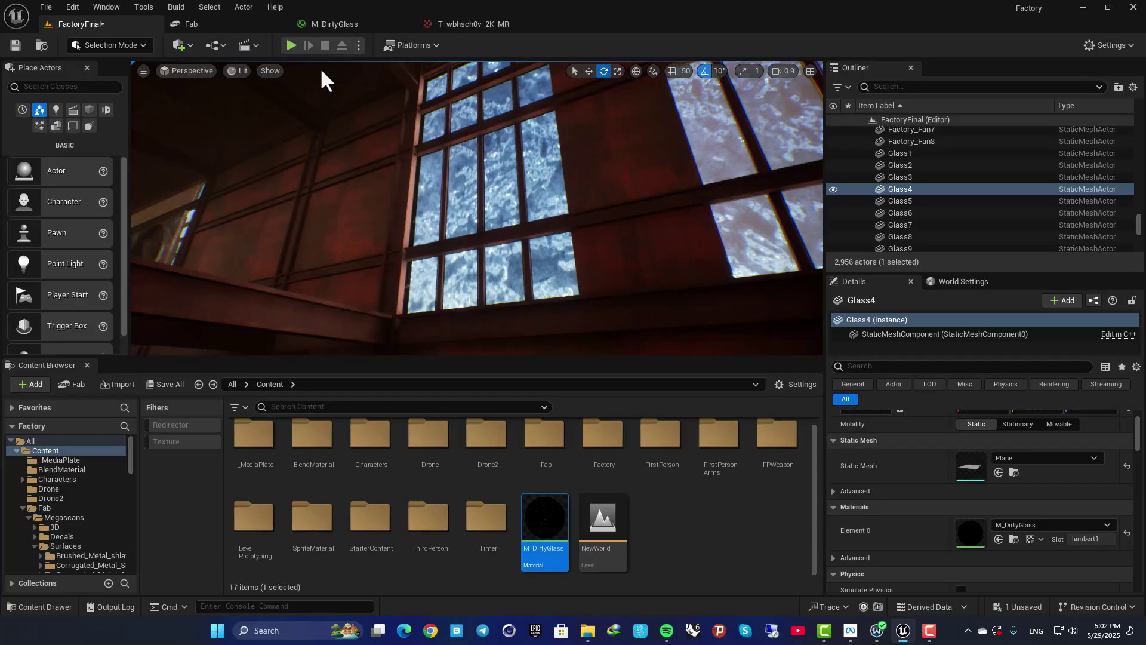
- Set the Base Color of M_DirtyGlass to a dark brown, hex sRGB 784F3D, and save the material
{"action": "left_click", "coordinate": [346, 27]}
{"action": "right_click_drag", "start_coordinate": [629, 167], "coordinate": [696, 239]}
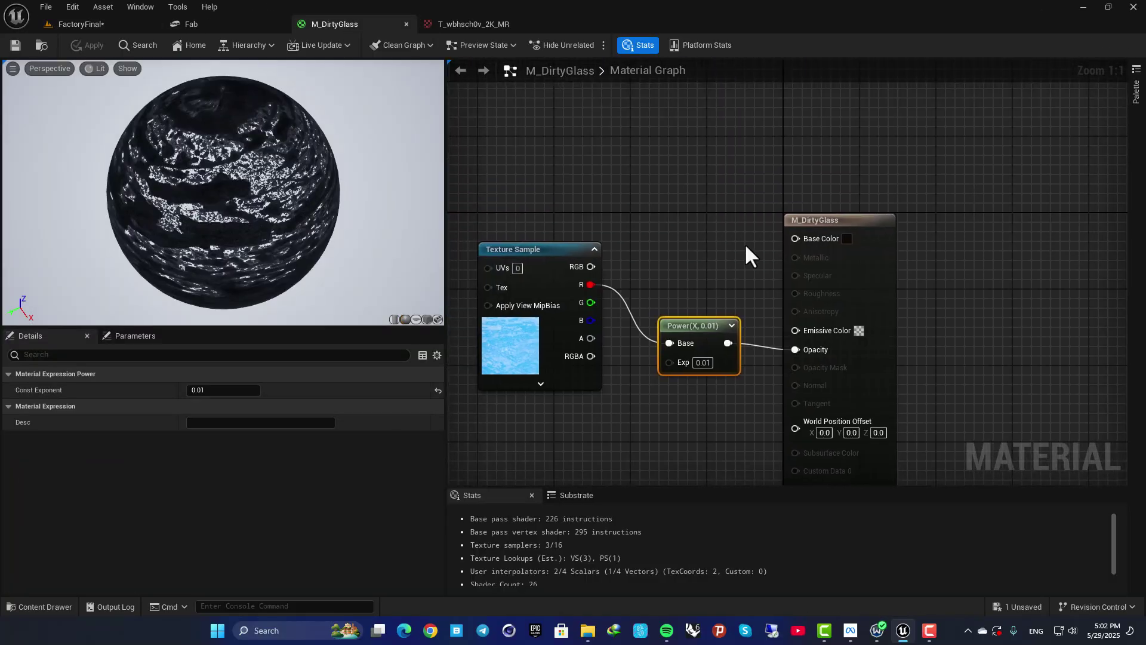
{"action": "left_click", "coordinate": [844, 237]}
{"action": "left_click_drag", "start_coordinate": [1011, 348], "coordinate": [1015, 384]}
{"action": "left_click", "coordinate": [958, 352]}
{"action": "left_click", "coordinate": [1014, 369]}
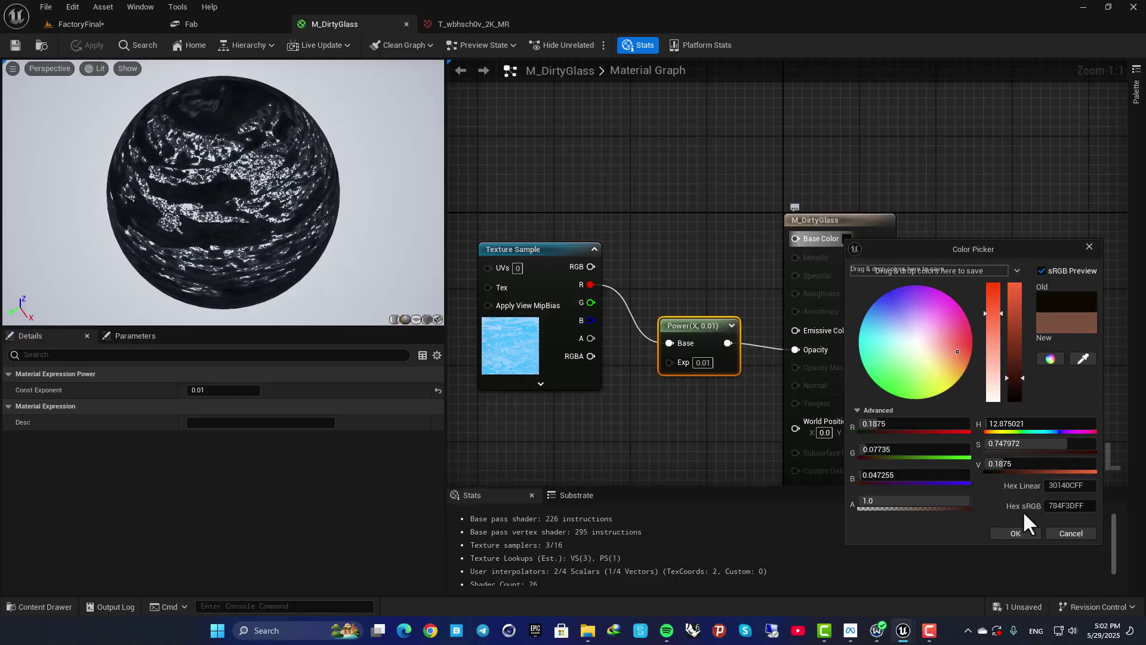
{"action": "left_click", "coordinate": [1015, 533]}
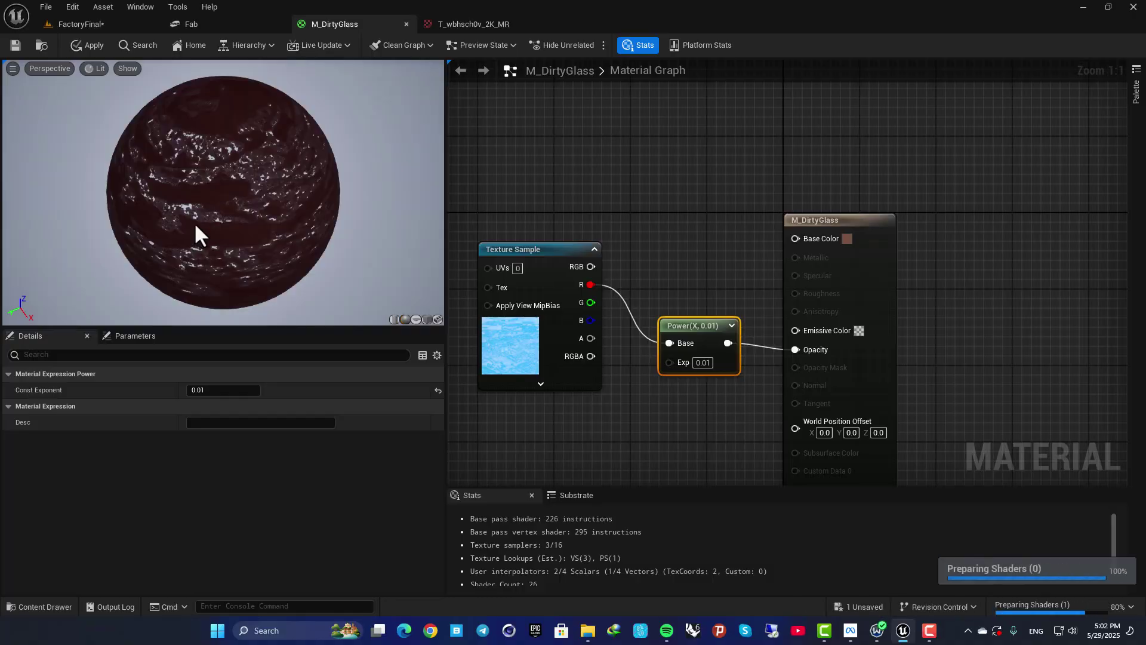
{"action": "left_click", "coordinate": [81, 41]}
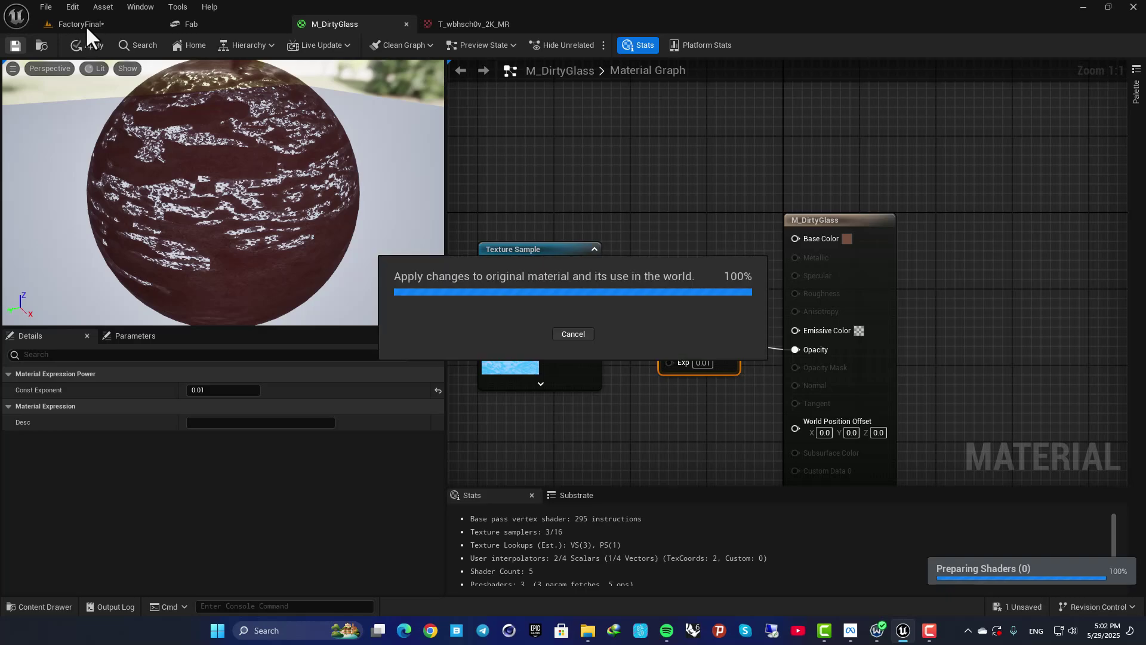
- Examine the brown tint on the Glass4 window in the FactoryFinal level
{"action": "left_click", "coordinate": [85, 25]}
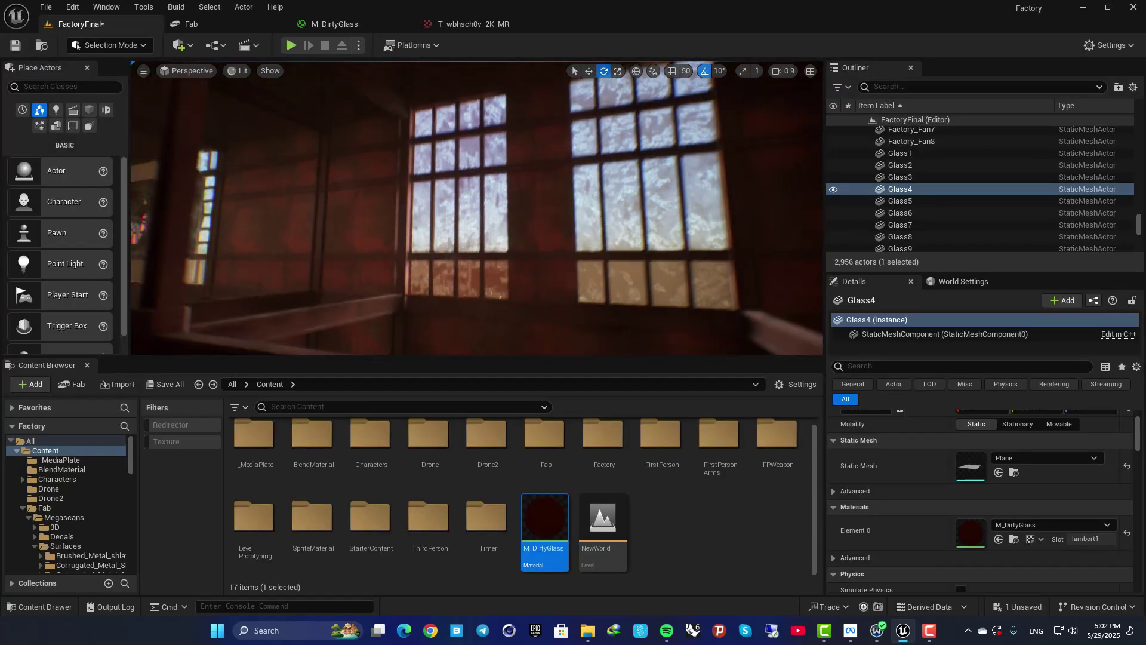
{"action": "right_click_drag", "start_coordinate": [535, 227], "coordinate": [456, 185]}
{"action": "key", "text": "w"}
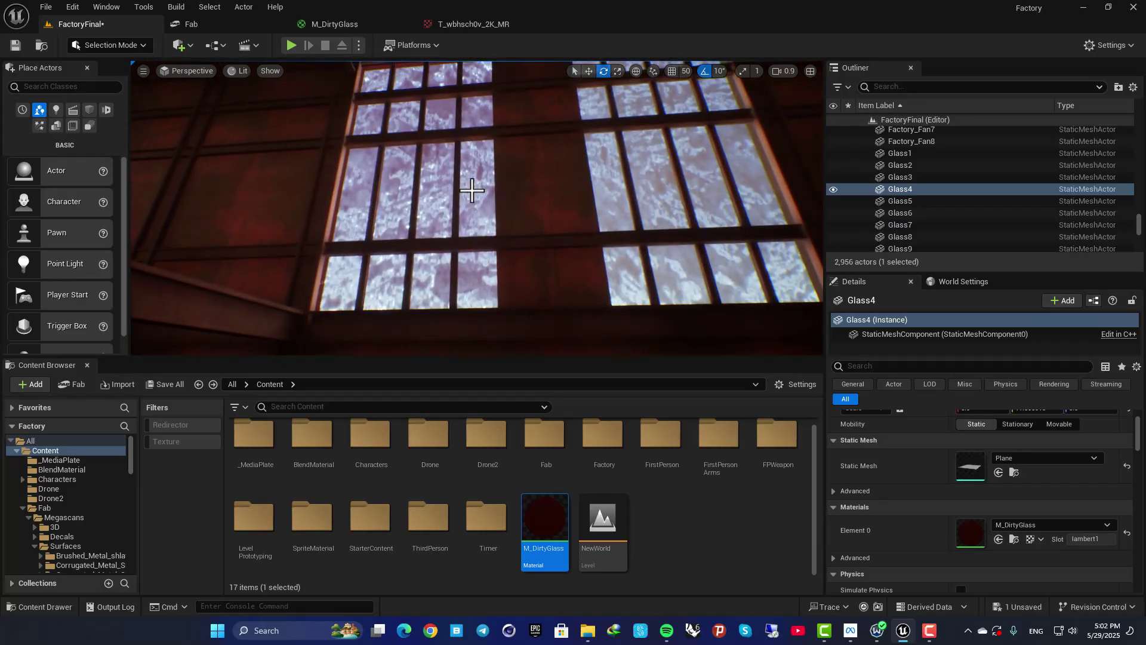
- Darken and desaturate the brown Base Color of M_DirtyGlass in the Color Picker and save the material
{"action": "left_click", "coordinate": [338, 24]}
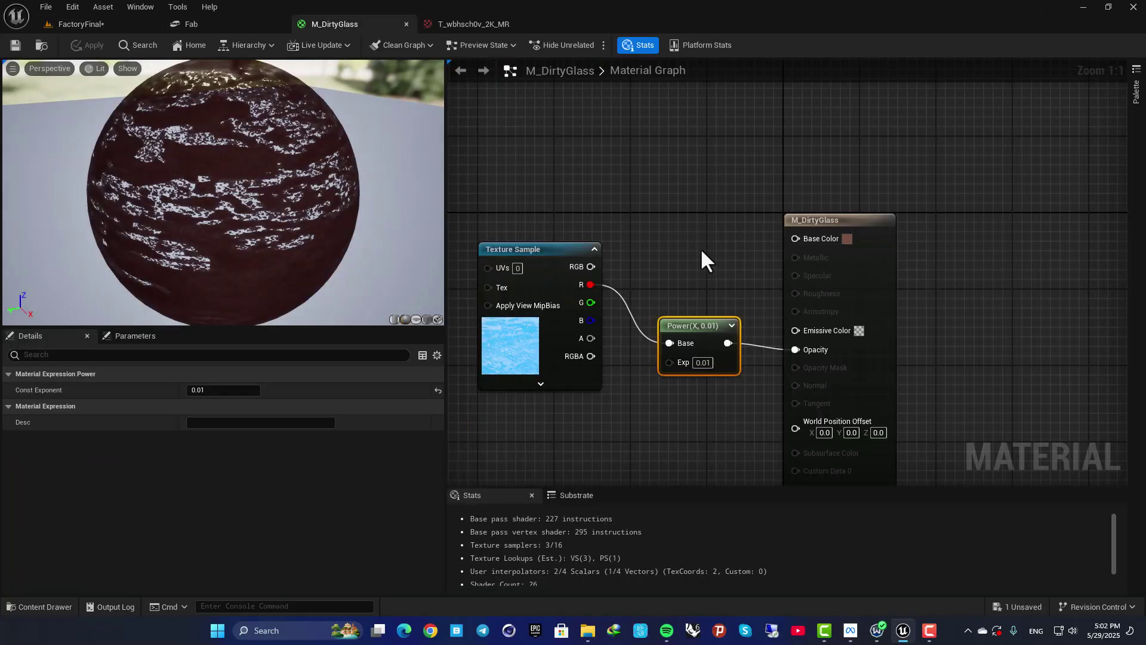
{"action": "left_click", "coordinate": [848, 238]}
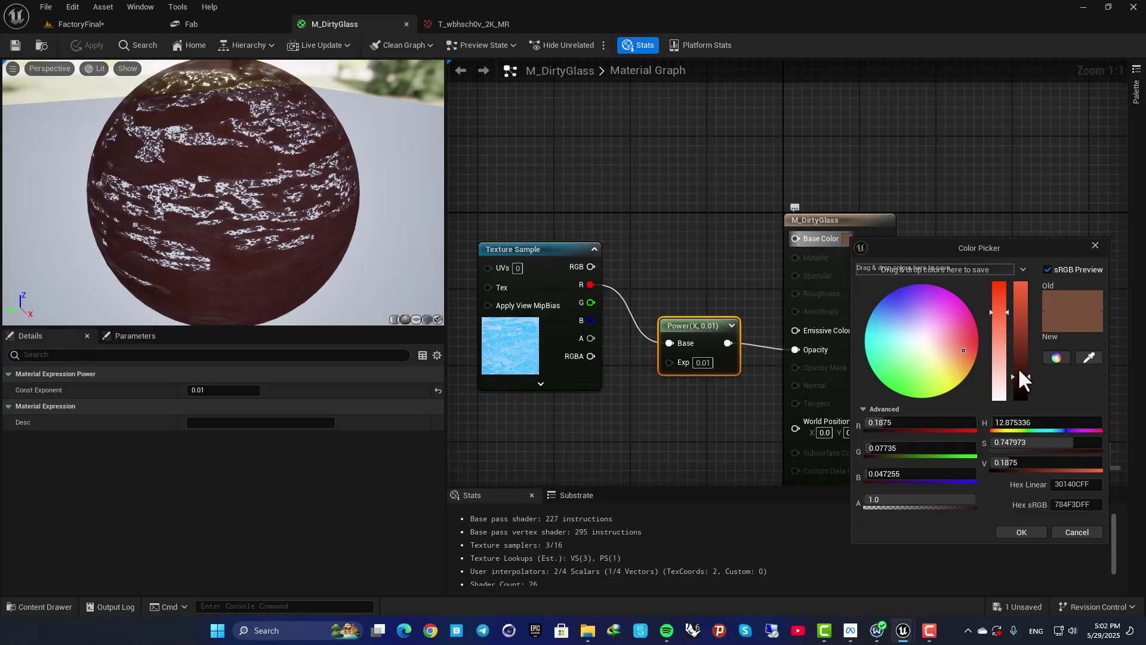
{"action": "left_click_drag", "start_coordinate": [1020, 376], "coordinate": [1025, 386]}
{"action": "left_click_drag", "start_coordinate": [998, 313], "coordinate": [998, 327]}
{"action": "left_click_drag", "start_coordinate": [1018, 381], "coordinate": [1022, 388]}
{"action": "left_click", "coordinate": [1020, 532]}
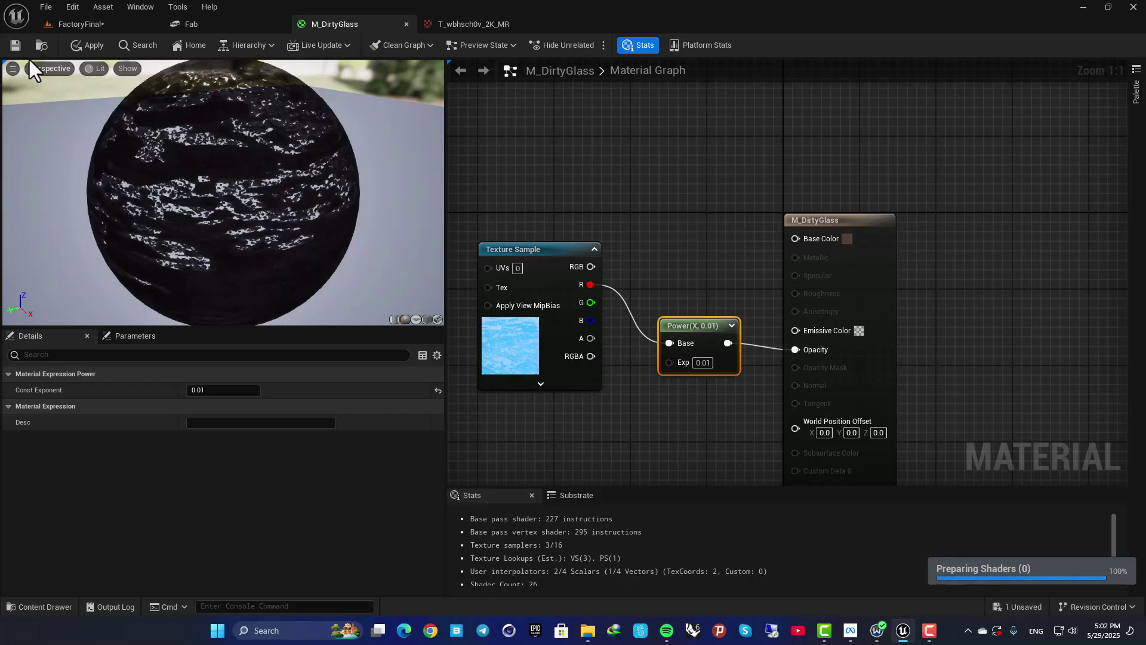
{"action": "left_click", "coordinate": [10, 47]}
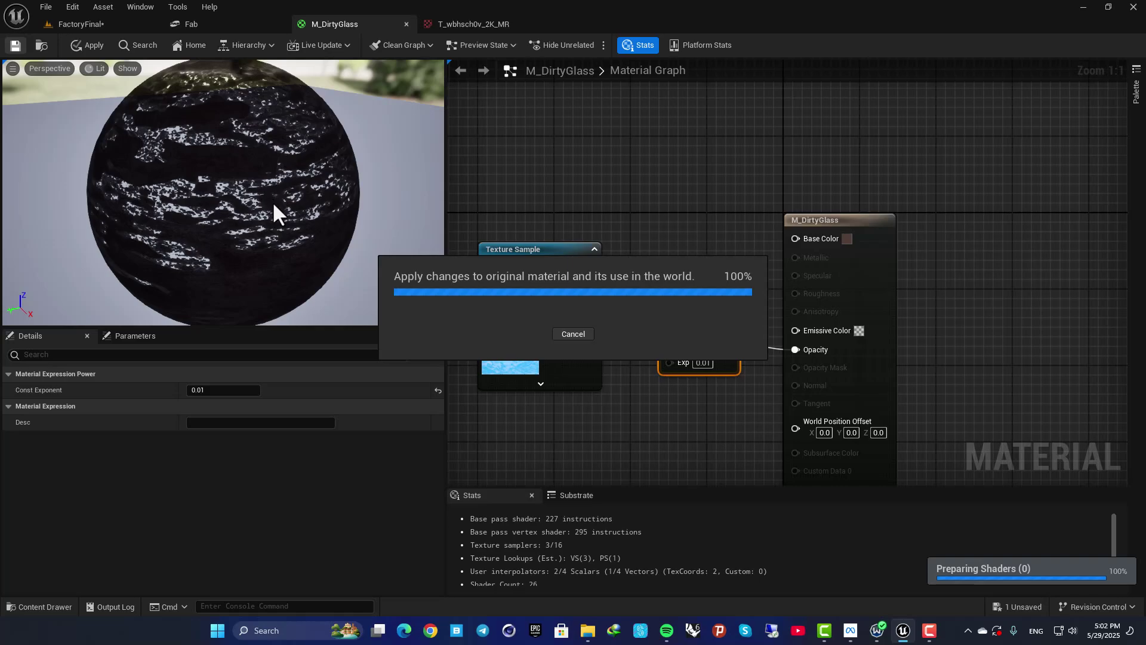
- Inspect the Glass4 window with the darker glass color up close in the FactoryFinal level
{"action": "left_click", "coordinate": [67, 23]}
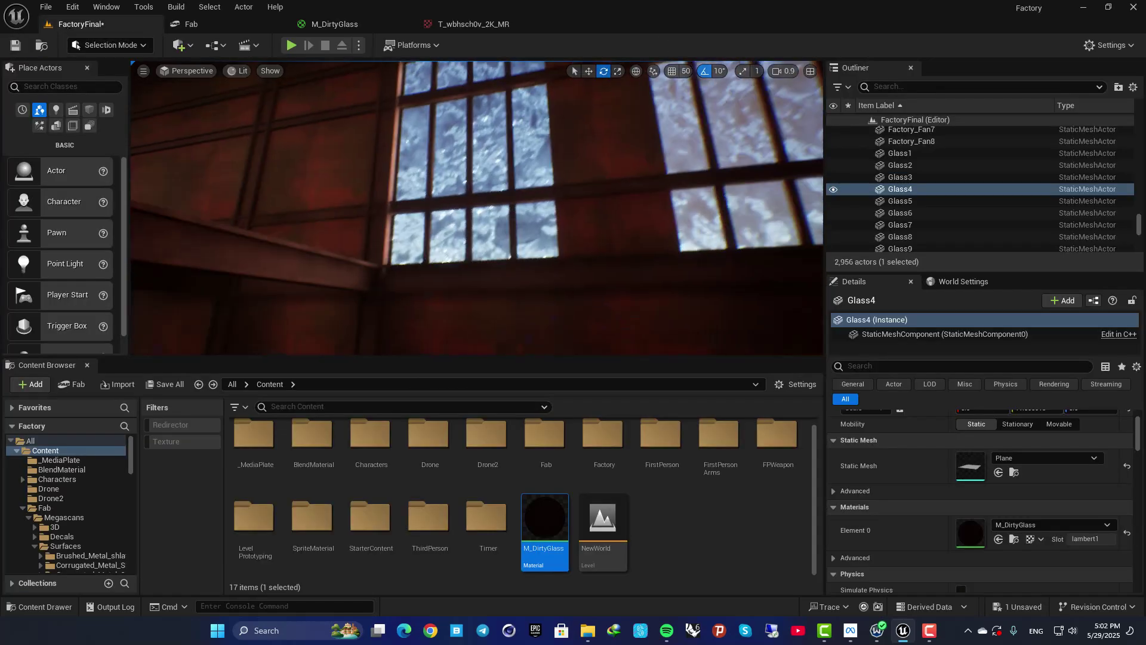
{"action": "right_click_drag", "start_coordinate": [476, 208], "coordinate": [442, 221]}
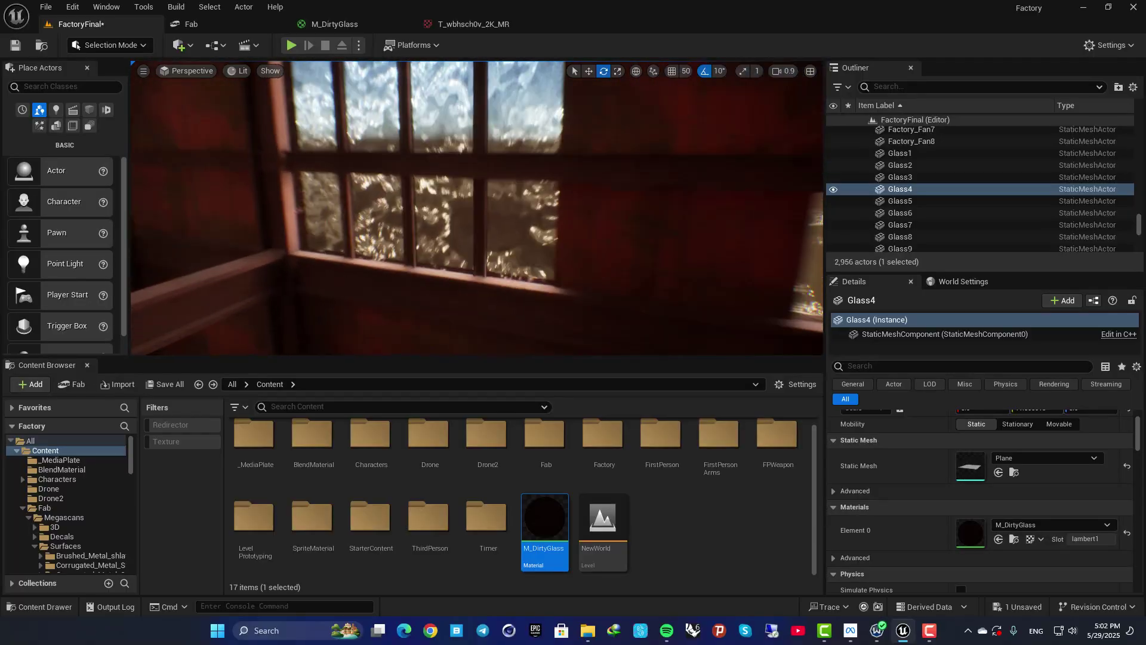
{"action": "right_click_drag", "start_coordinate": [509, 236], "coordinate": [539, 203]}
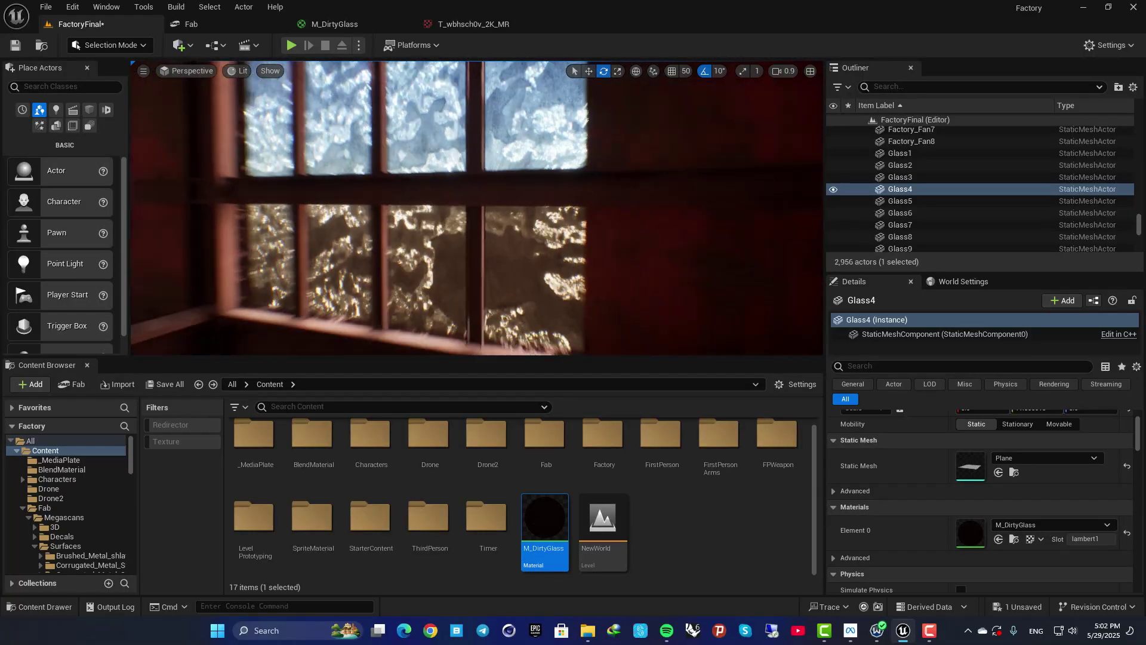
- Brighten the brown Base Color of M_DirtyGlass and raise its saturation slightly in the Color Picker, and save the material
{"action": "right_click_drag", "start_coordinate": [549, 251], "coordinate": [557, 169]}
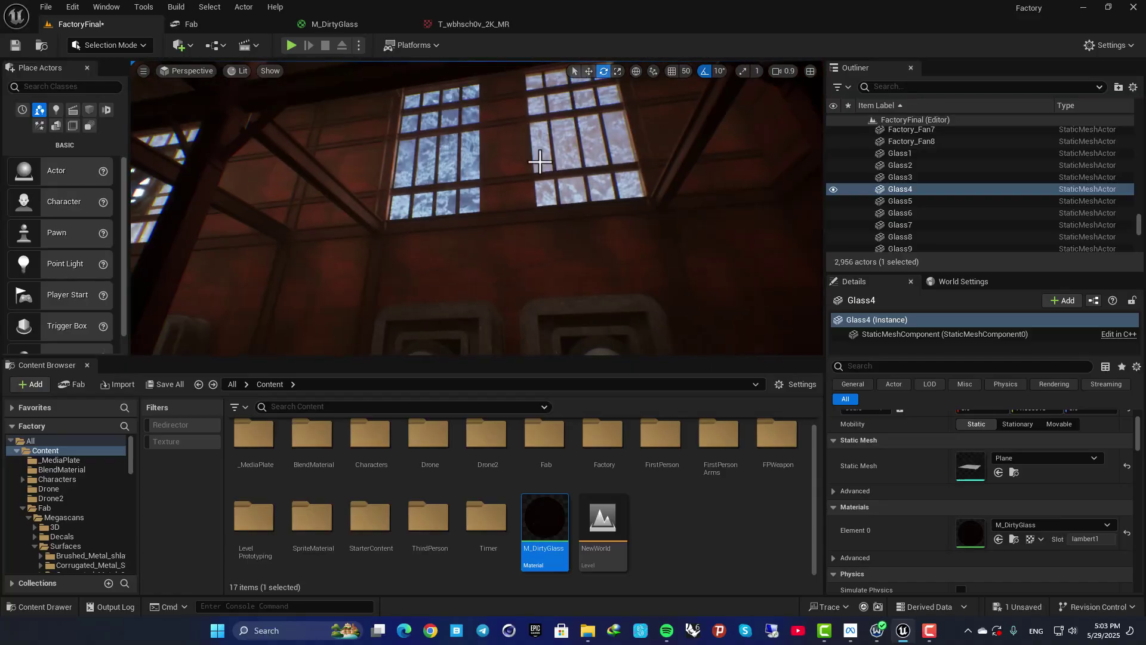
{"action": "left_click", "coordinate": [327, 24]}
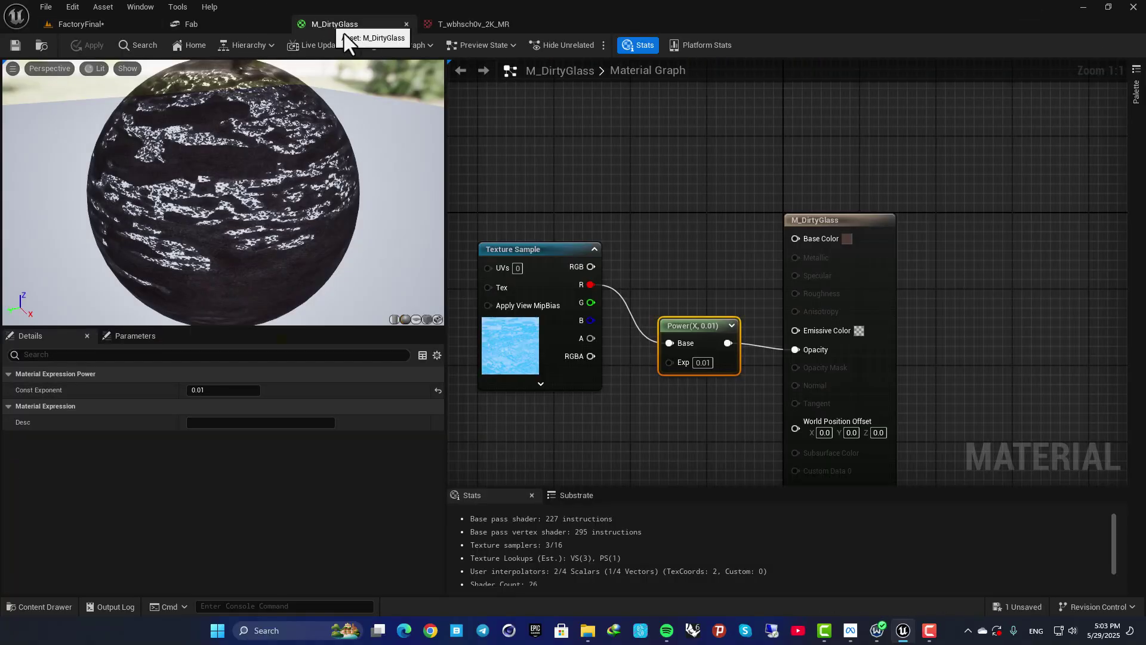
{"action": "left_click", "coordinate": [847, 239]}
{"action": "left_click", "coordinate": [1020, 384]}
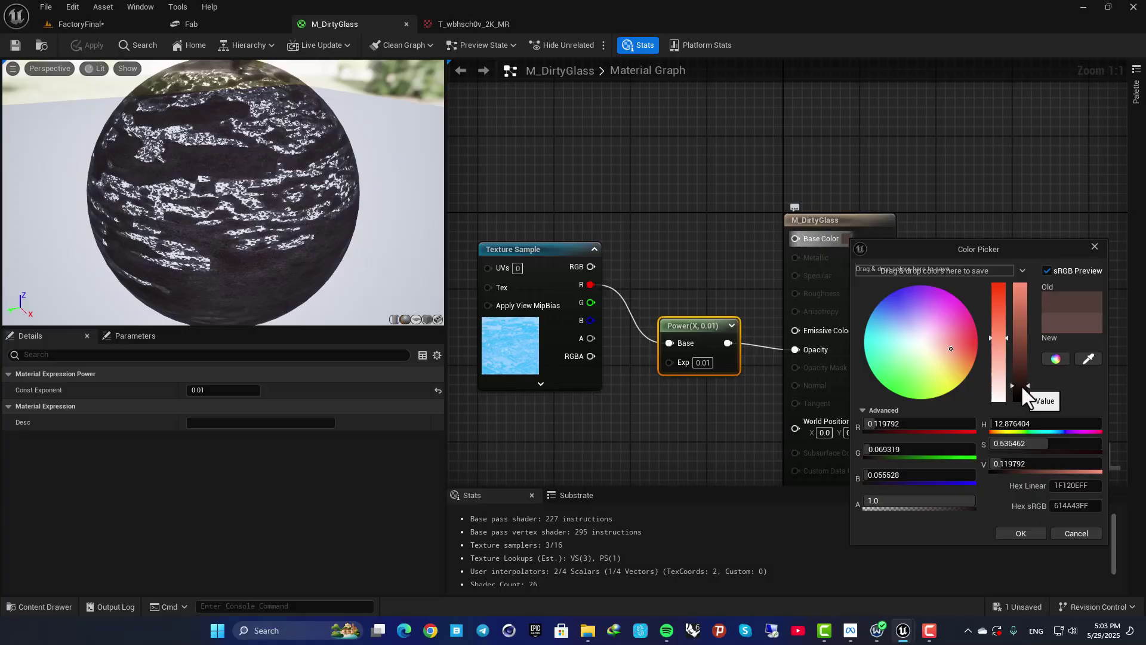
{"action": "left_click", "coordinate": [1021, 382]}
{"action": "left_click", "coordinate": [1004, 331]}
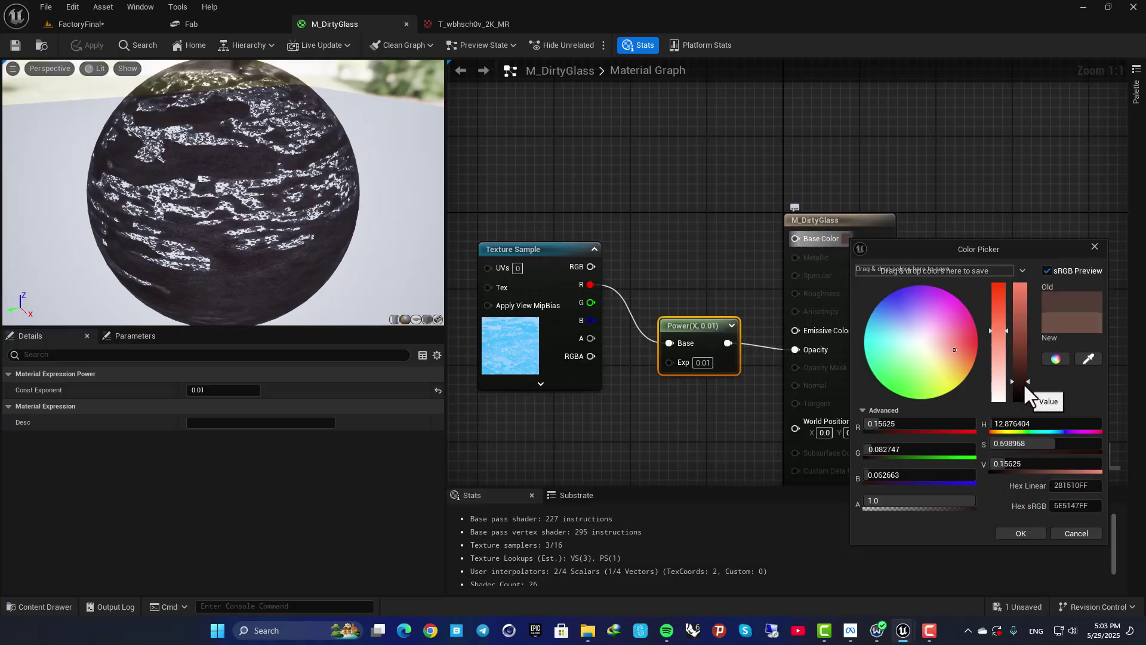
{"action": "left_click_drag", "start_coordinate": [1023, 382], "coordinate": [1023, 377]}
{"action": "left_click", "coordinate": [1021, 533]}
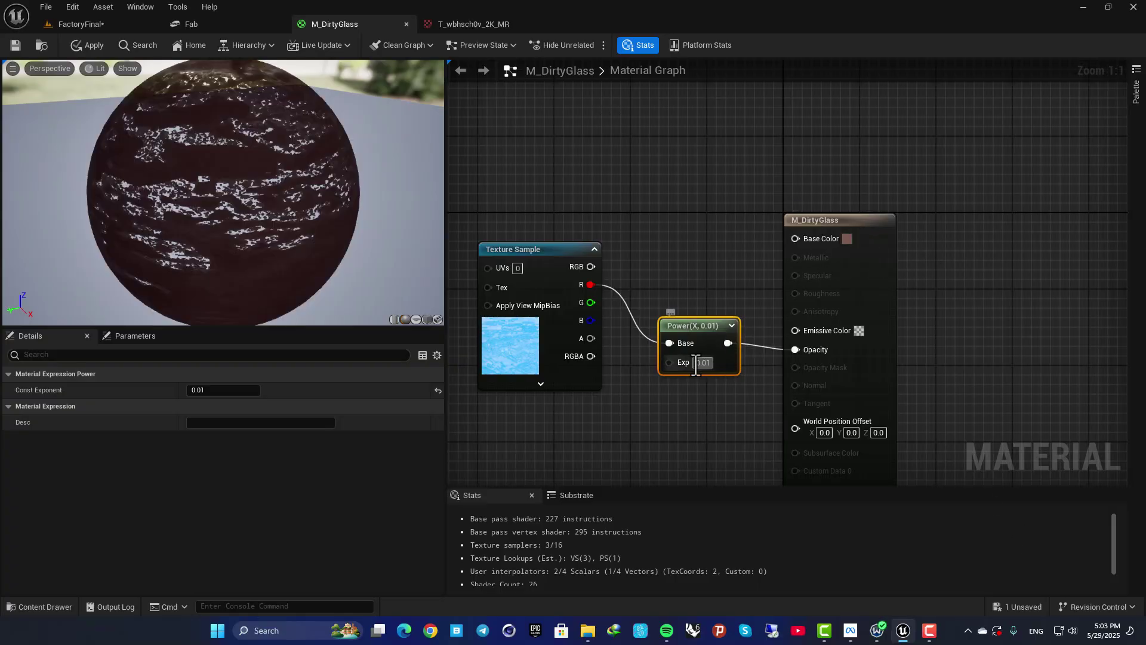
{"action": "left_click", "coordinate": [16, 45]}
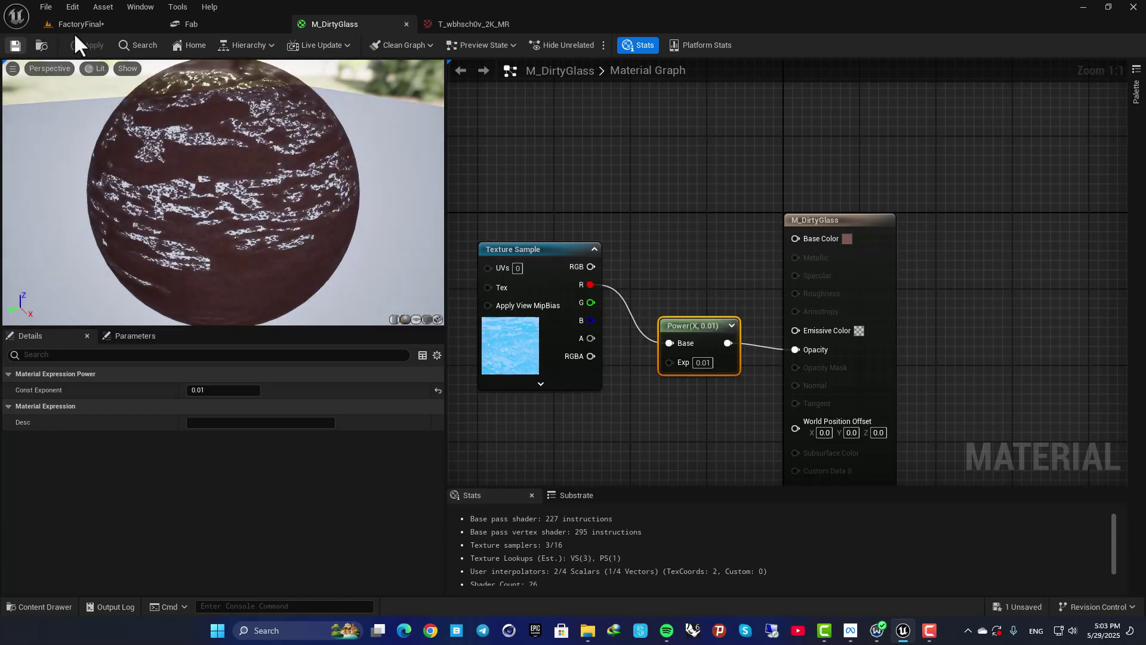
- Examine the factory windows with the brighter brown glass color in the FactoryFinal level
{"action": "left_click", "coordinate": [88, 26]}
{"action": "mouse_move", "coordinate": [532, 231]}
{"action": "right_mouse_down"}
{"action": "mouse_move", "coordinate": [508, 179]}
{"action": "mouse_move", "coordinate": [483, 191]}
{"action": "mouse_move", "coordinate": [546, 238]}
{"action": "right_mouse_up"}
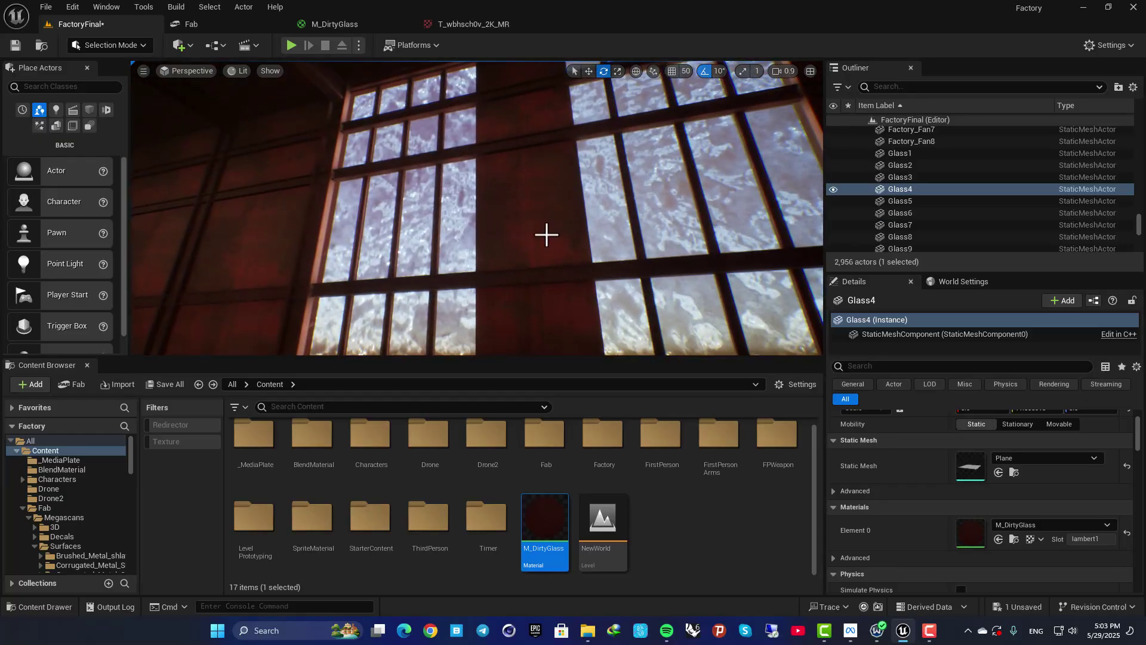